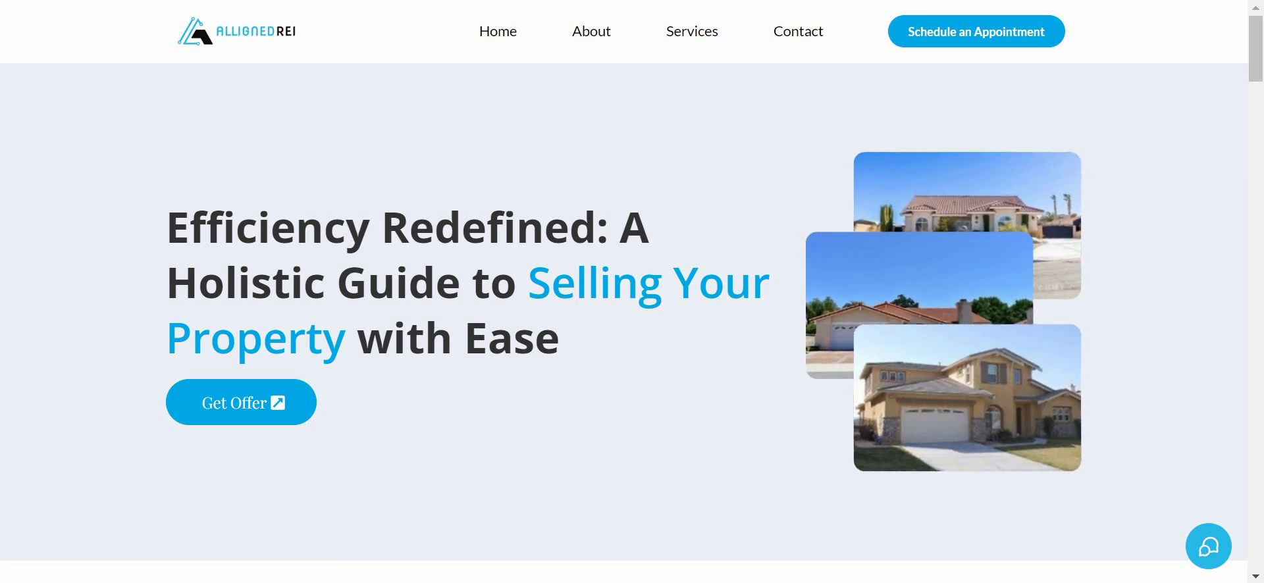
# Open the appointment scheduling page from the AllignedREI website's home page.
pyautogui.scroll(-15, 624, 291)
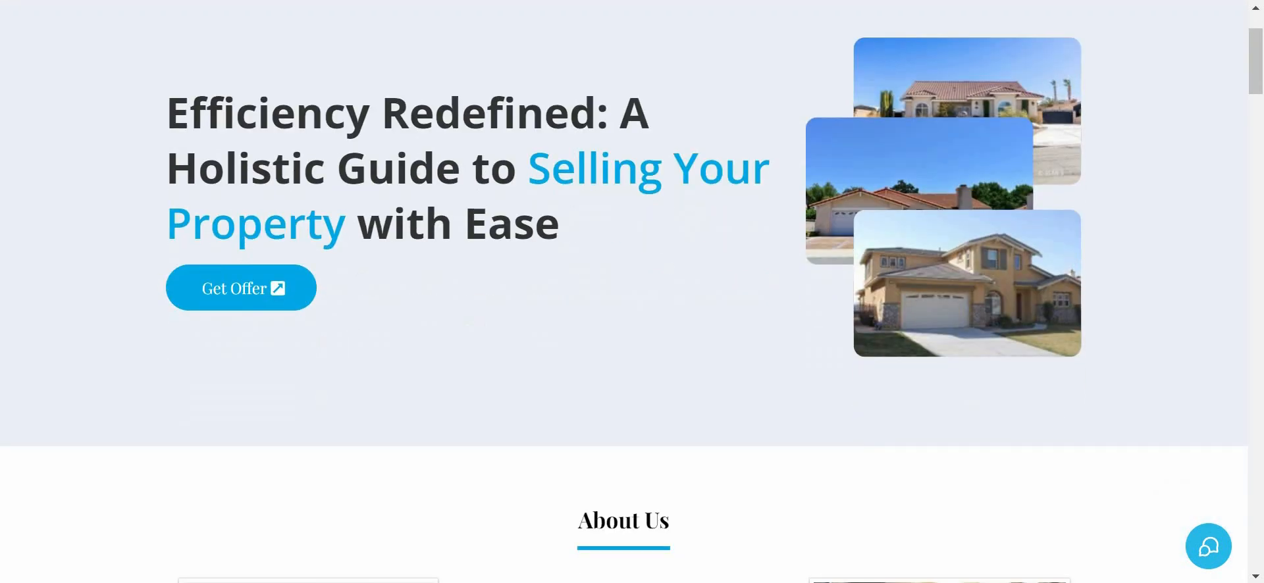
pyautogui.scroll(15, 623, 291)
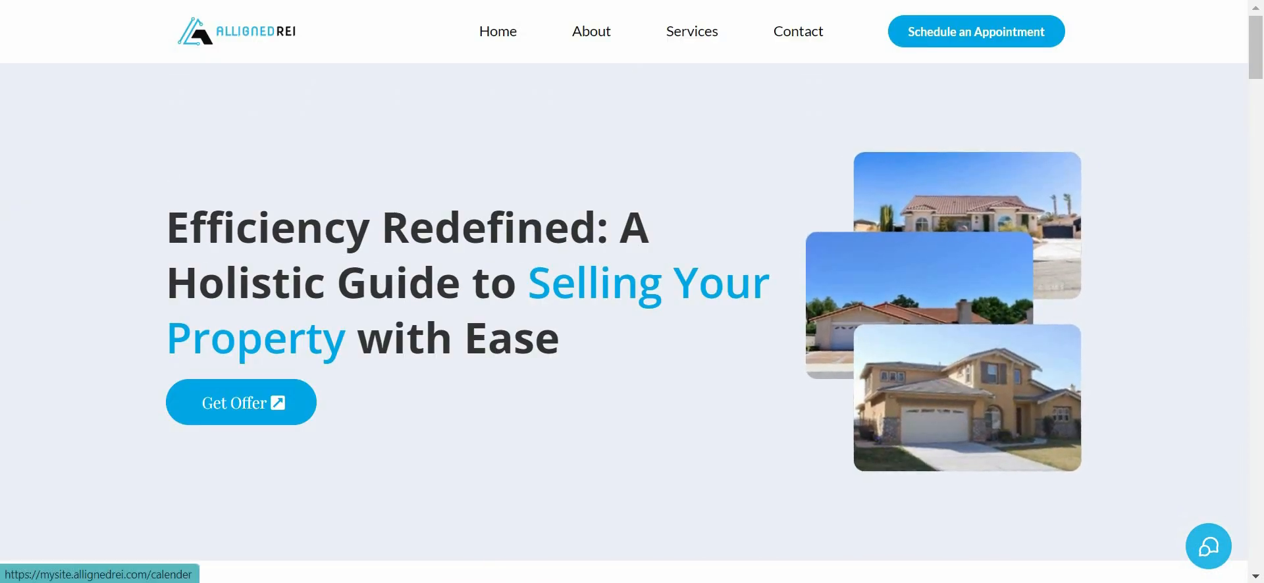
pyautogui.click(976, 31)
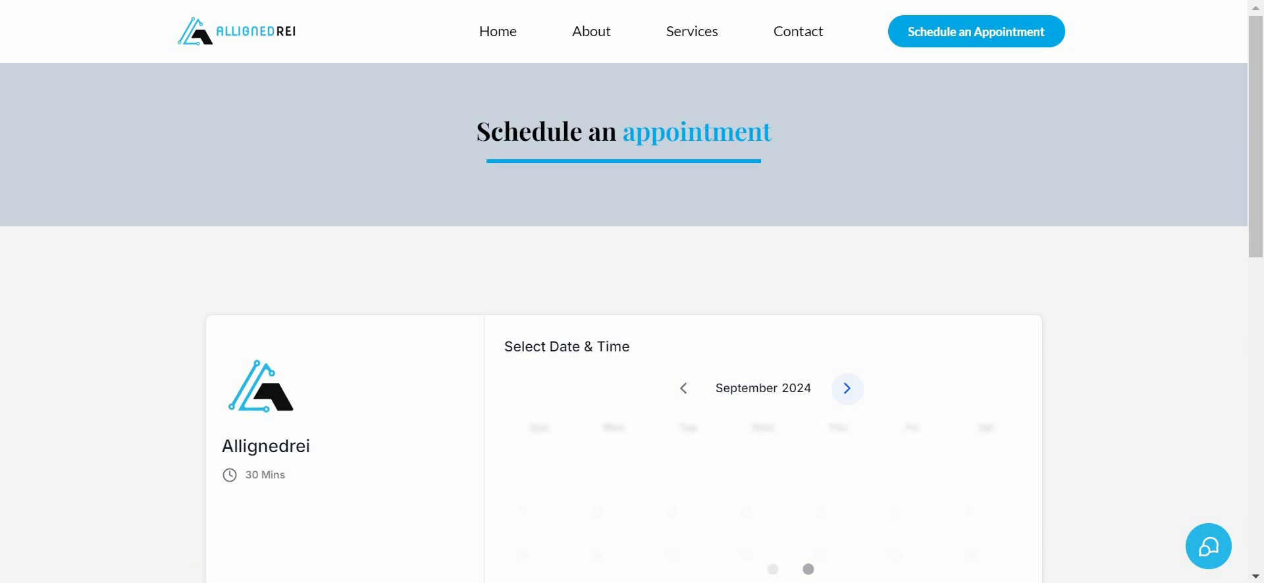
# Choose the 10:00 AM slot on Tuesday, September 17, 2024 and continue to the booking details.
pyautogui.scroll(-3, 624, 291)
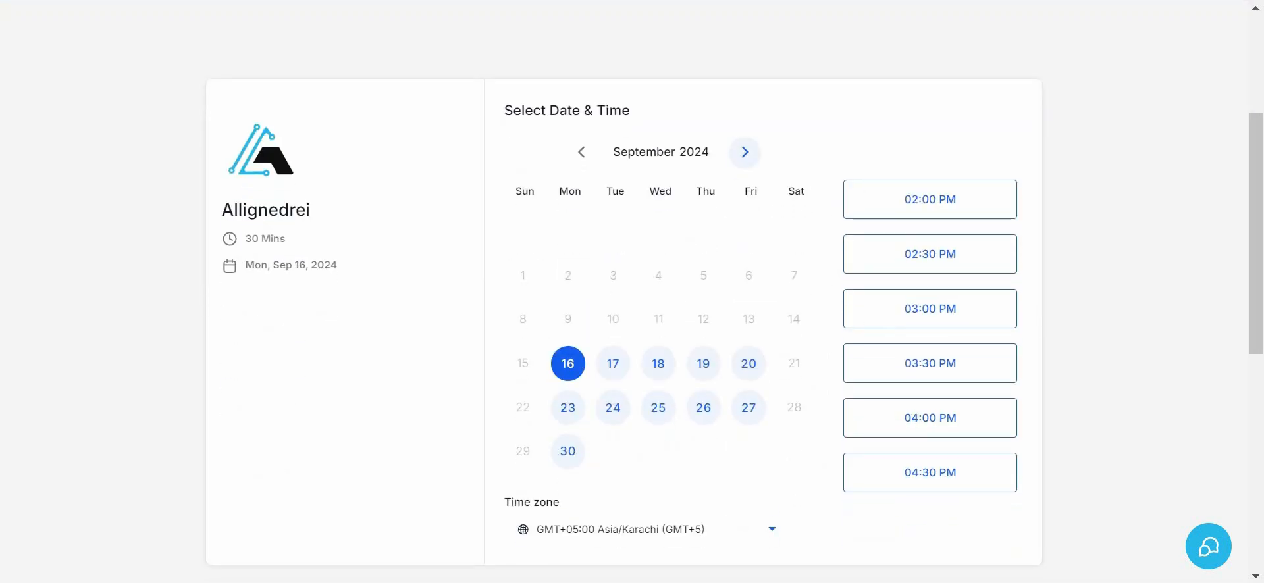
pyautogui.scroll(-1, 624, 291)
pyautogui.scroll(1, 624, 291)
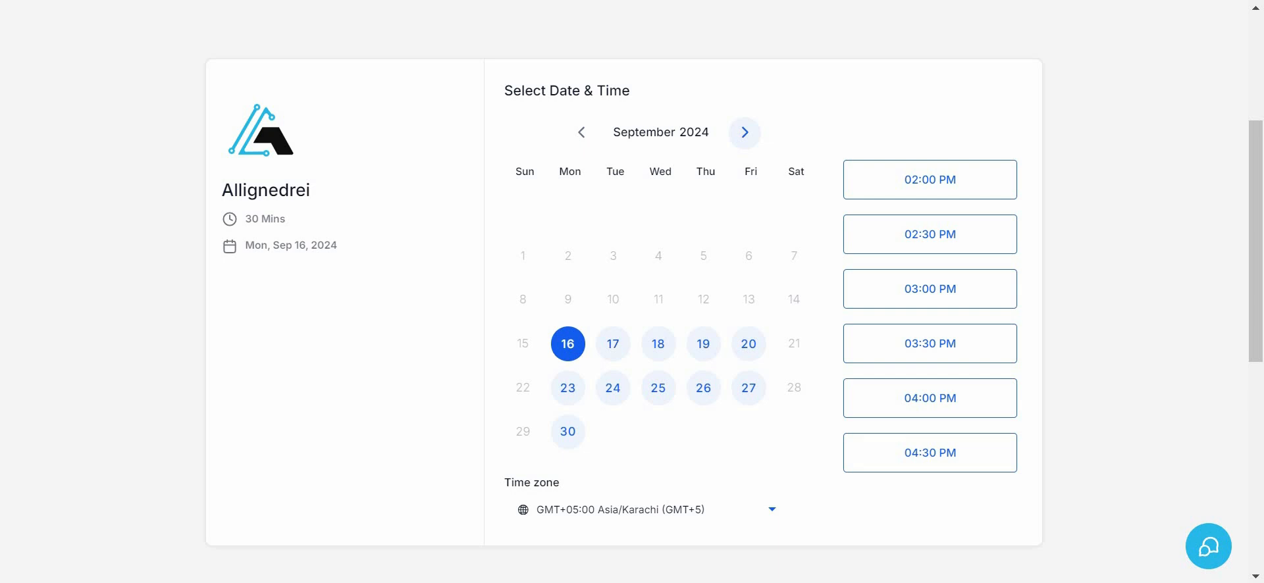
pyautogui.click(612, 343)
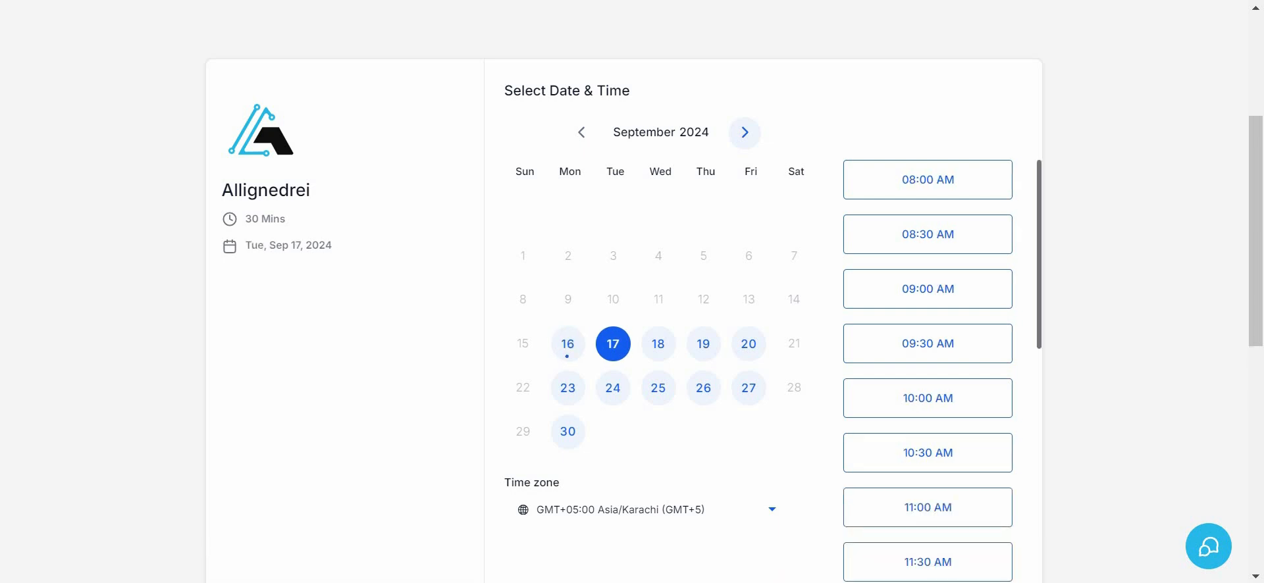
pyautogui.scroll(-1, 927, 369)
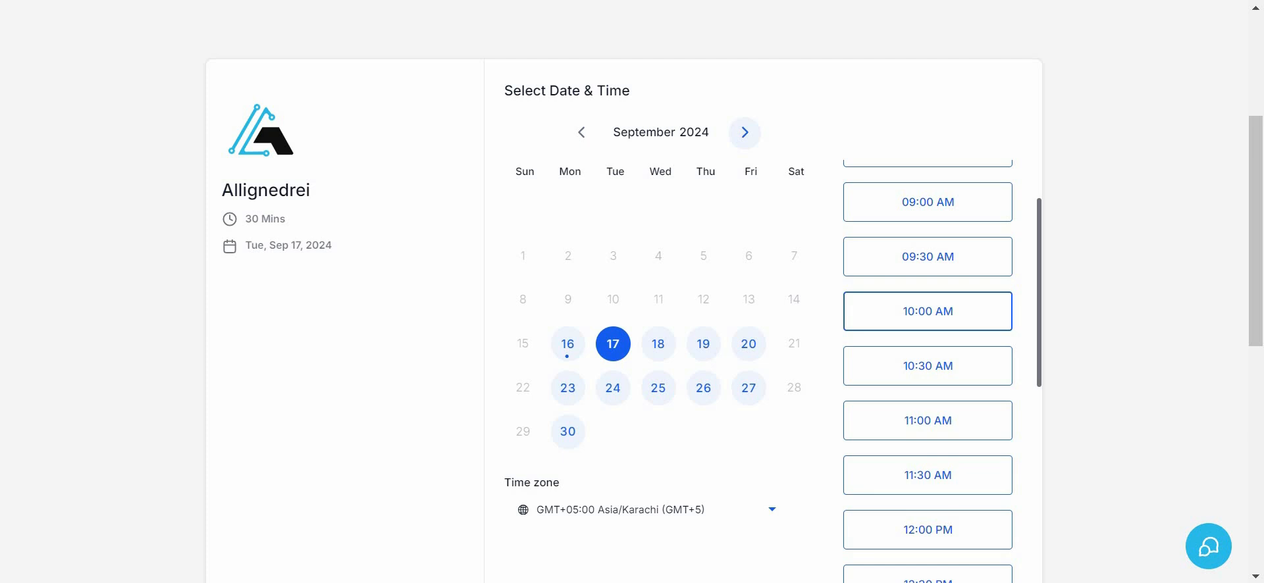
pyautogui.click(927, 311)
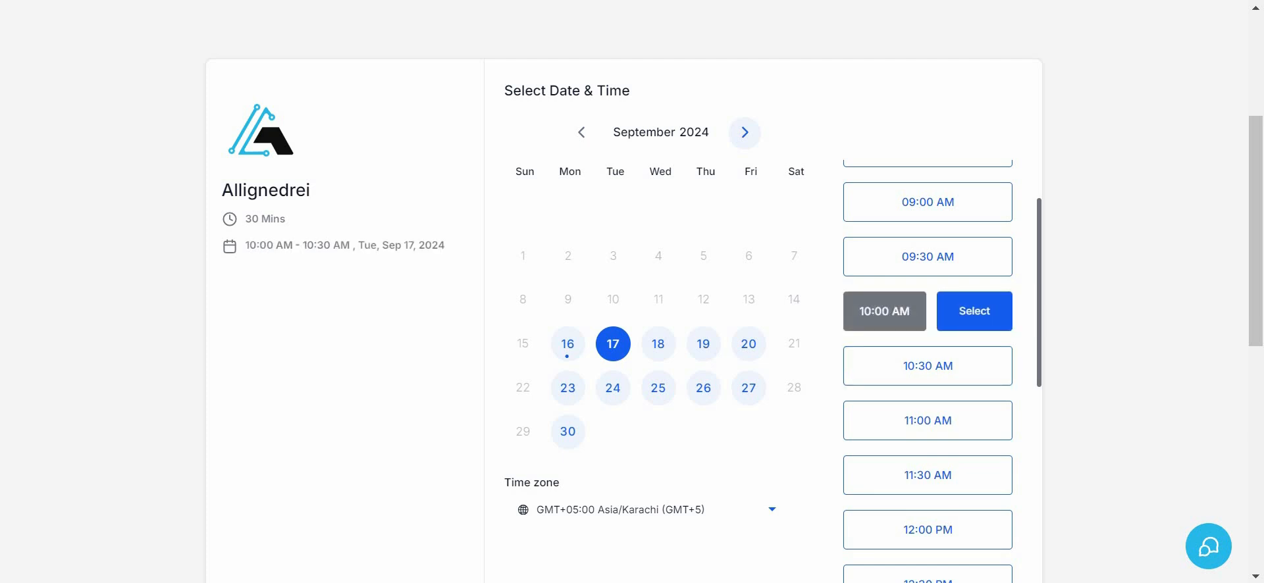
pyautogui.click(974, 311)
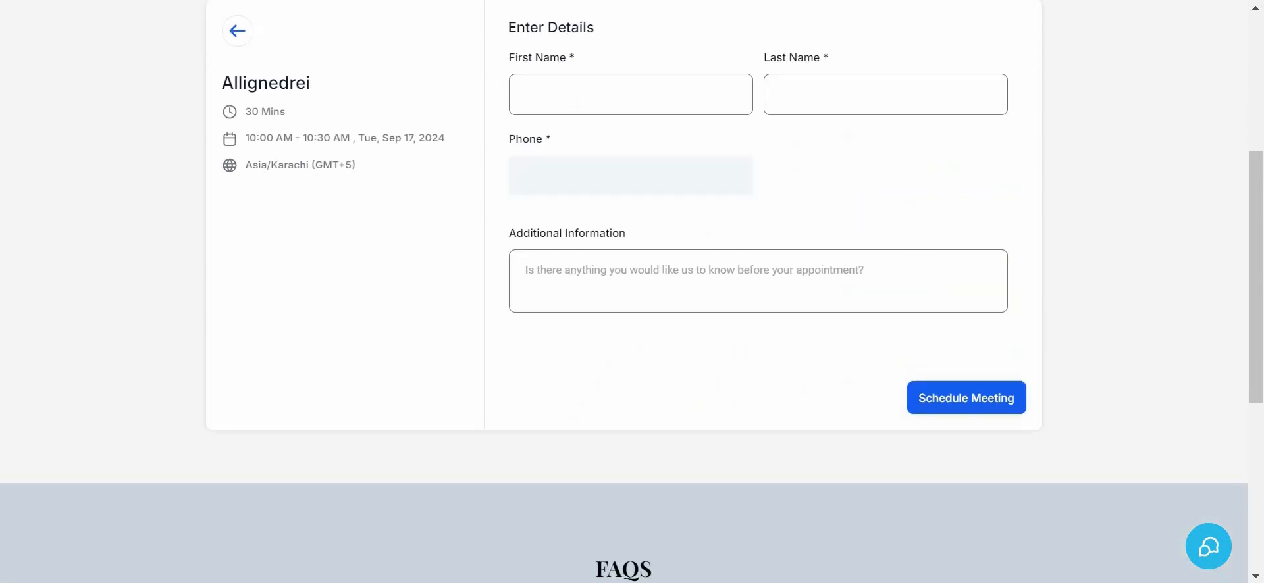
# Enter the customer's first name and last name in the booking details.
pyautogui.scroll(1, 691, 300)
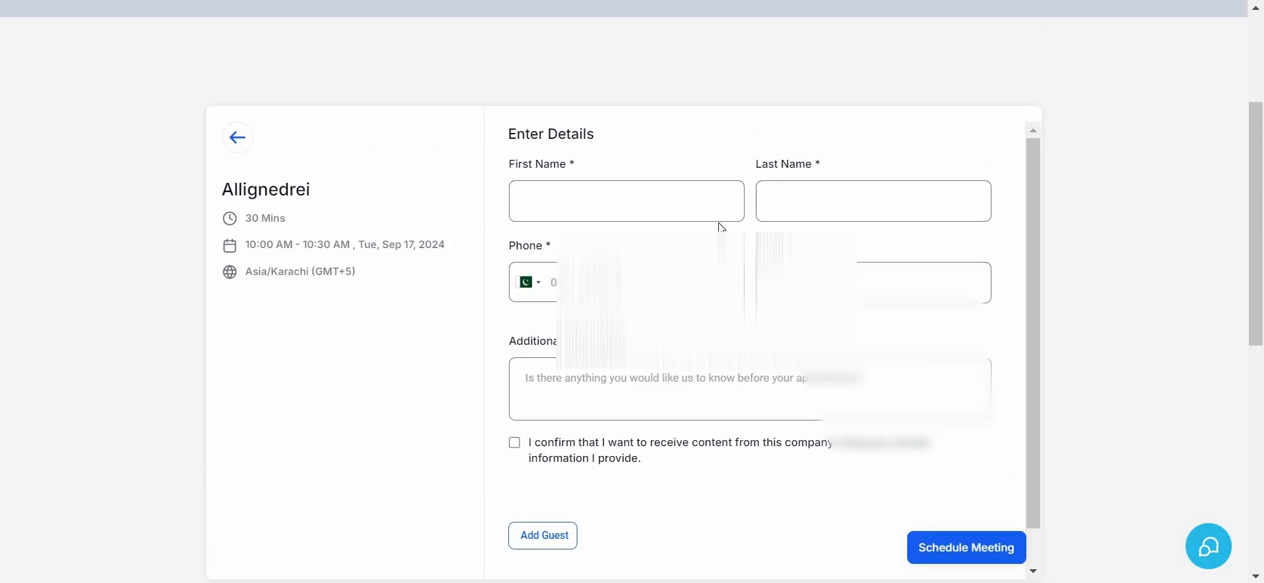
pyautogui.click(586, 199)
pyautogui.write('Joh')
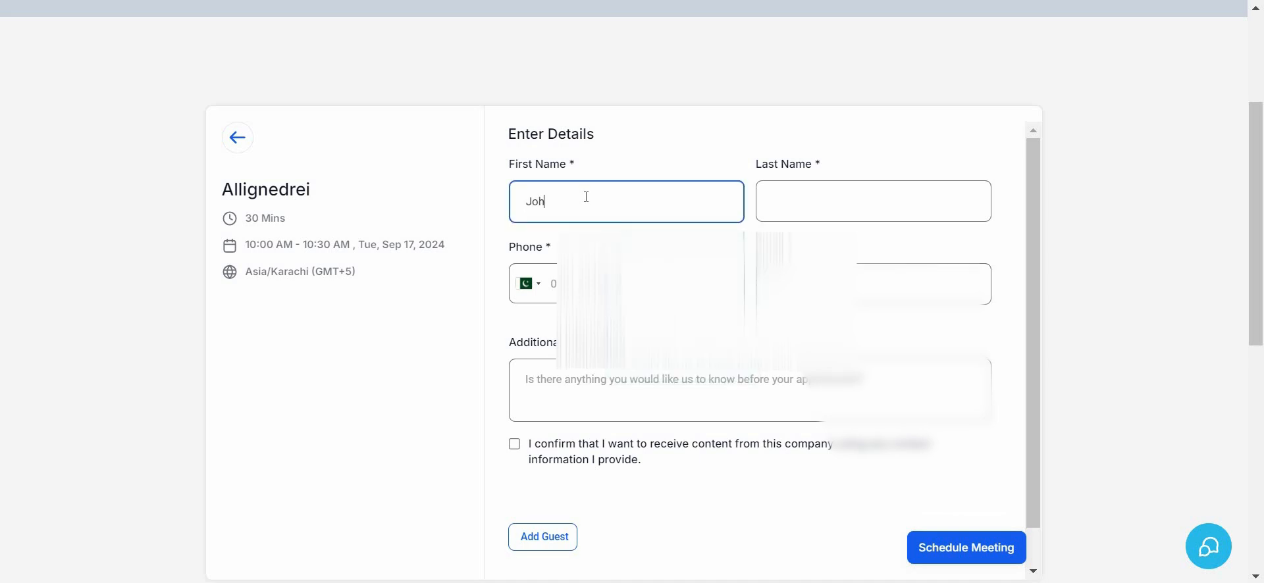
pyautogui.write('n')
pyautogui.click(799, 212)
pyautogui.write('Smith')
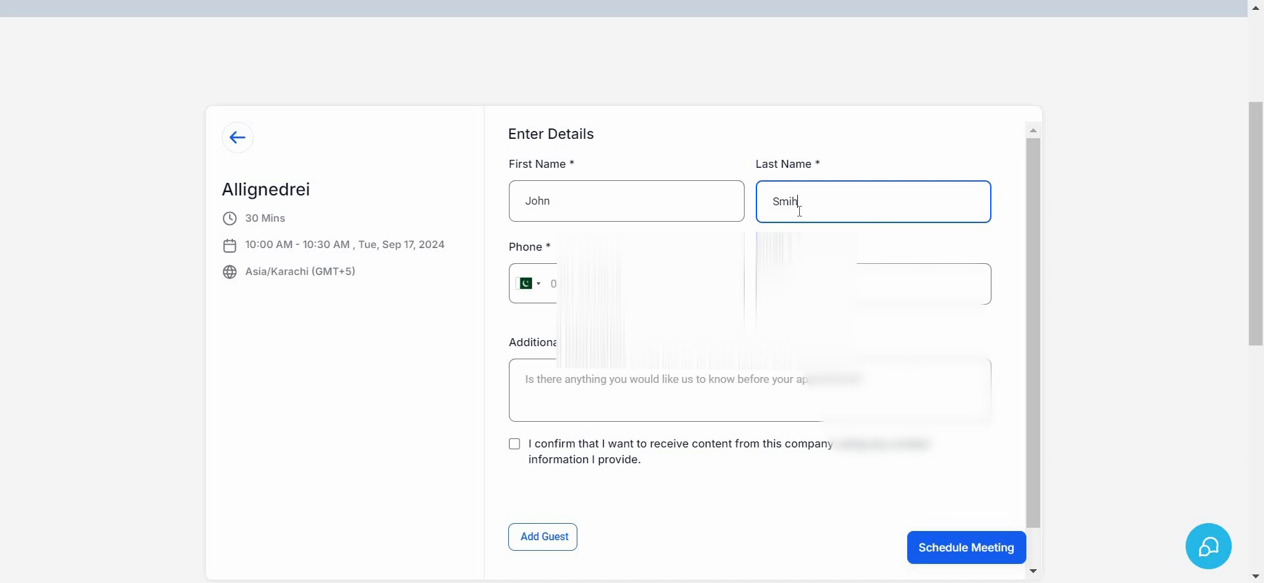
# Fill in the customer's phone number and e-mail address.
pyautogui.click(605, 283)
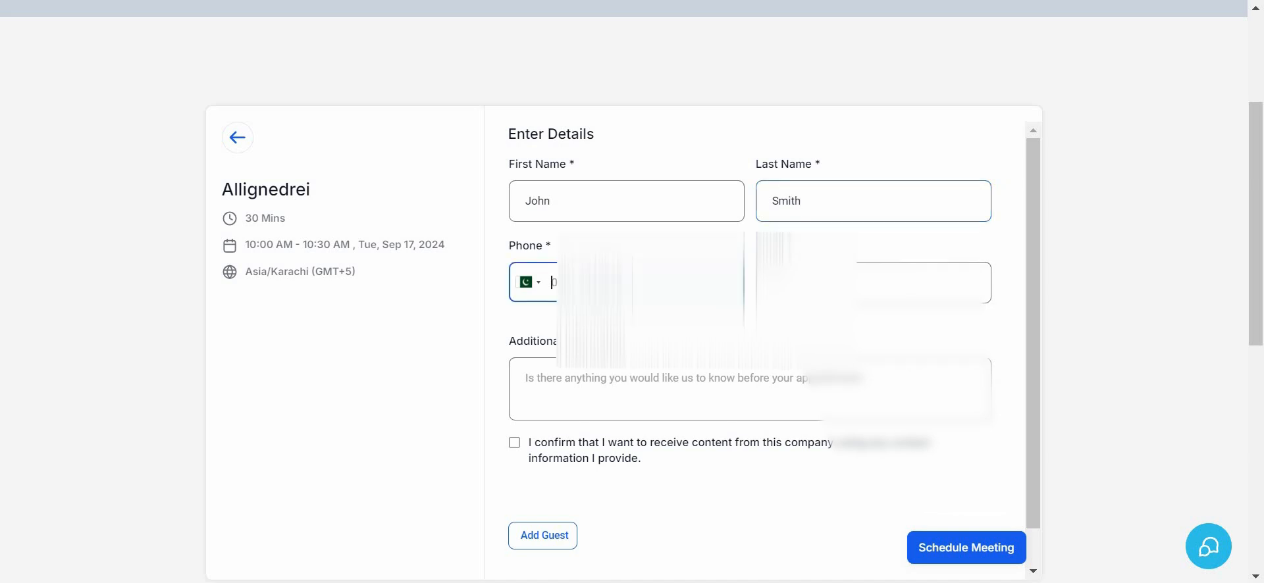
pyautogui.write('012345678')
pyautogui.click(873, 283)
pyautogui.write('john')
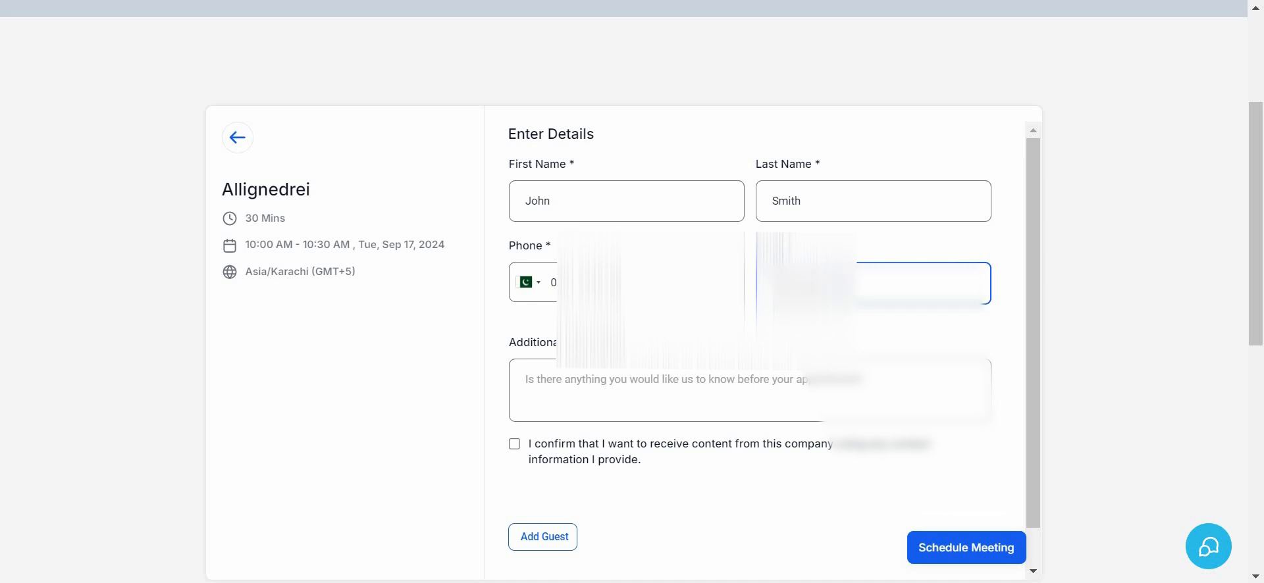
pyautogui.write('com')
# Enter "Application demo." as the additional information for the appointment.
pyautogui.click(645, 381)
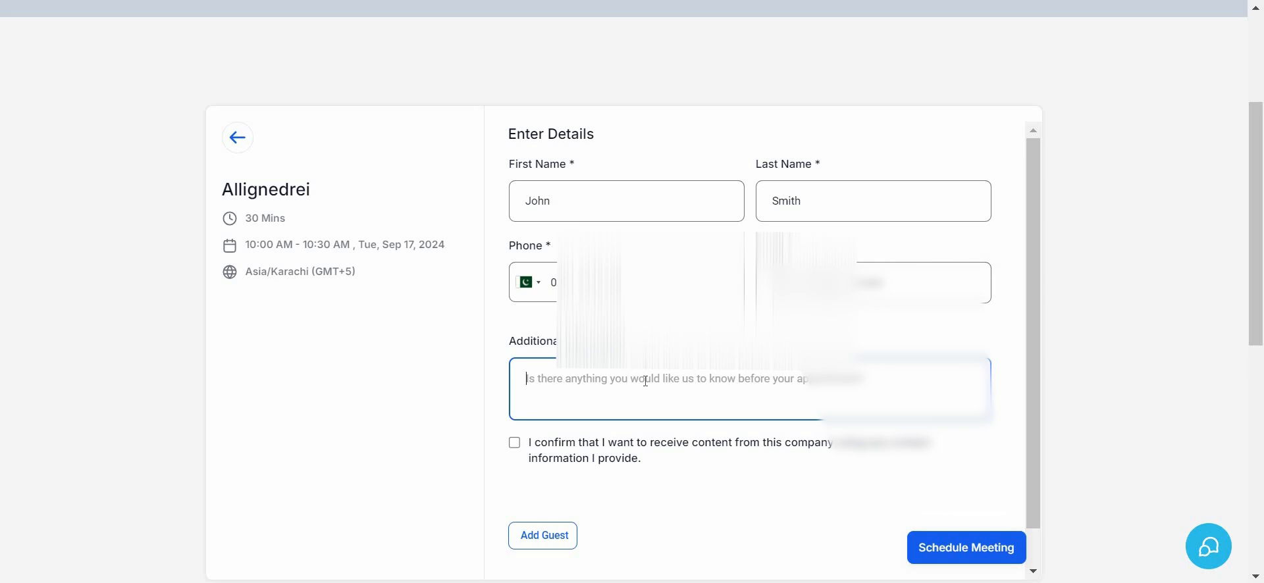
pyautogui.write('a')
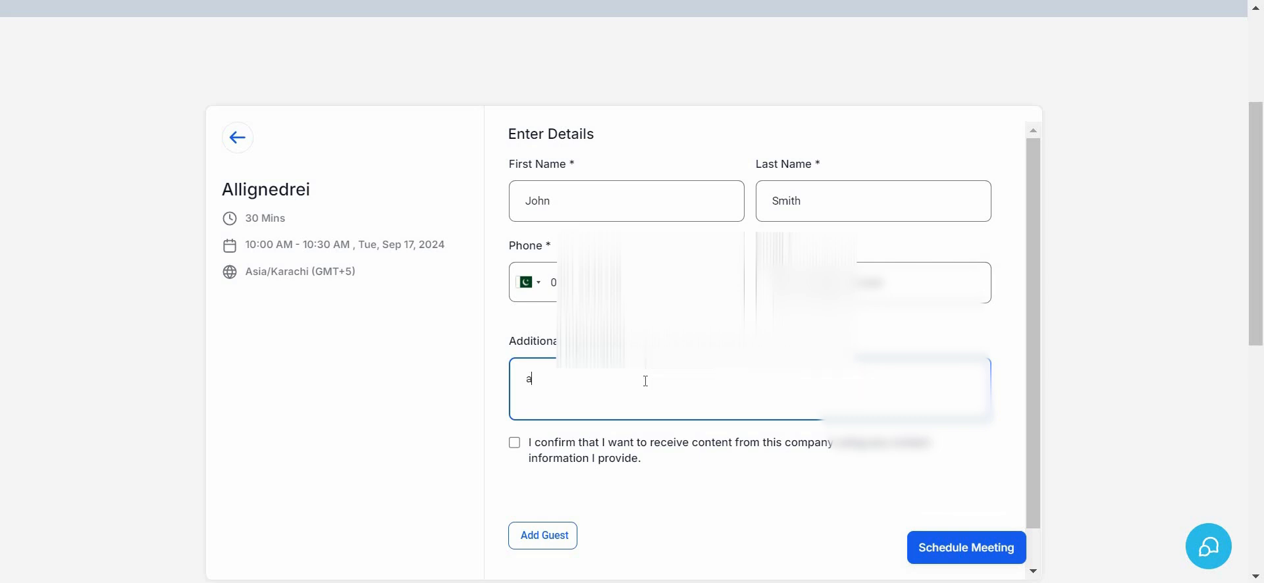
pyautogui.write('pplication demo.')
# Accept receiving content from the company, and add and remove an empty guest entry.
pyautogui.scroll(-1, 662, 477)
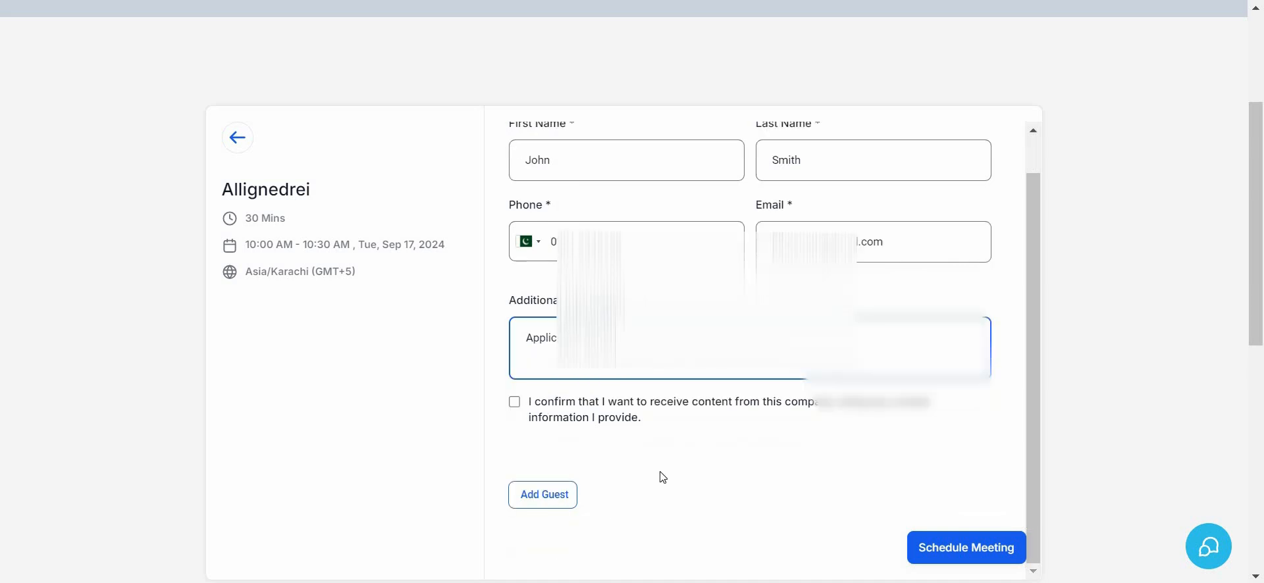
pyautogui.click(540, 500)
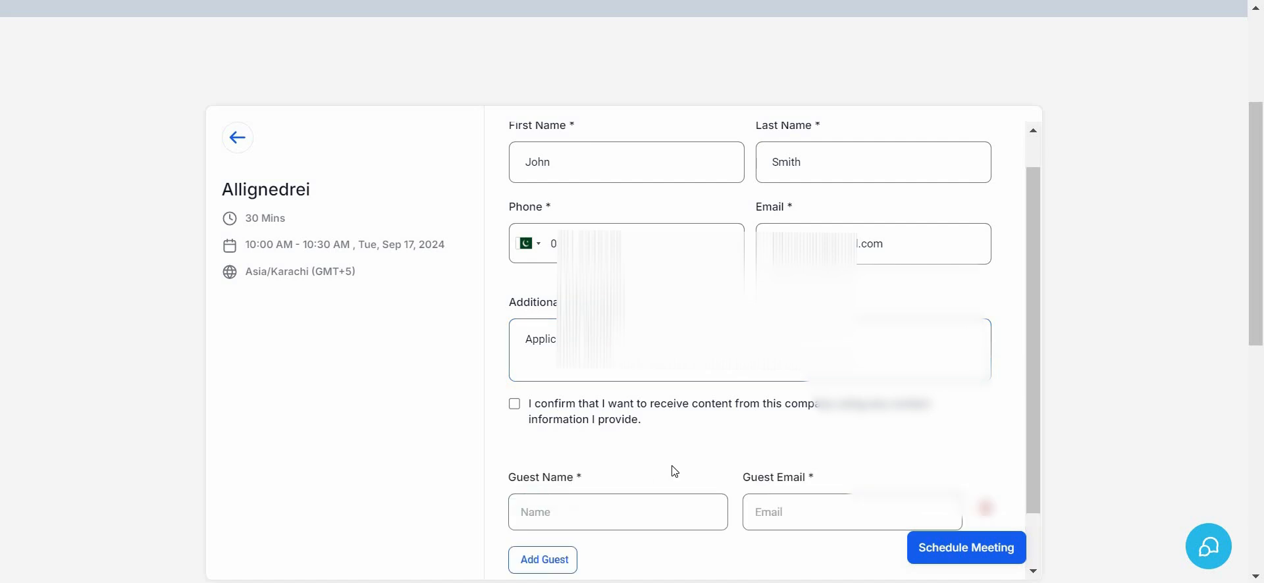
pyautogui.scroll(-1, 675, 471)
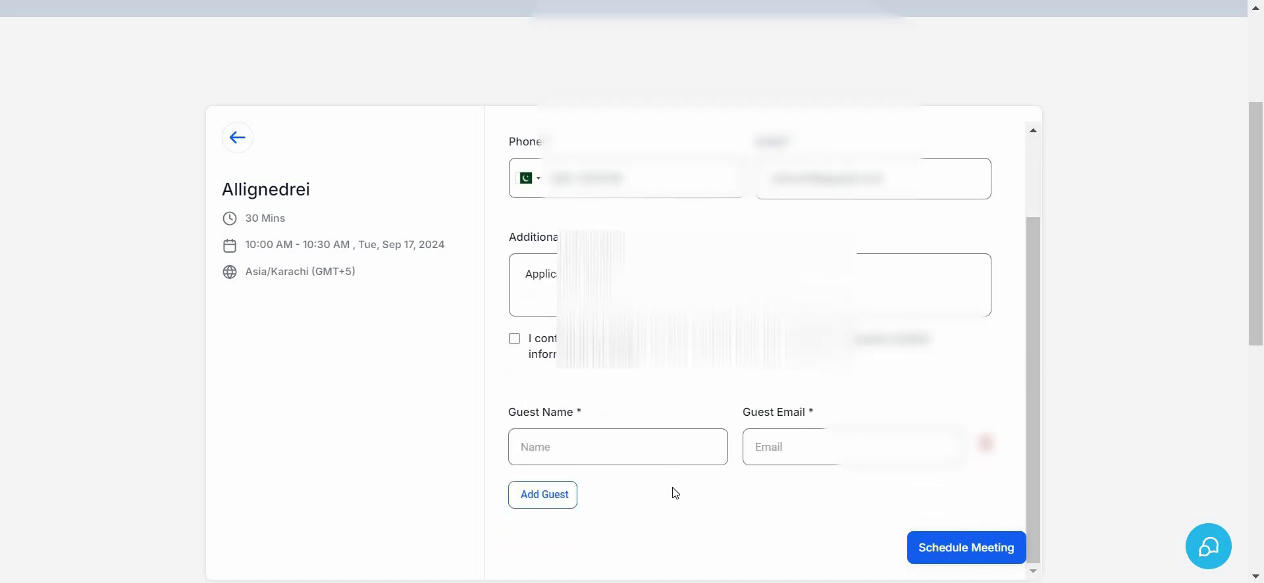
pyautogui.click(515, 339)
pyautogui.scroll(-2, 517, 342)
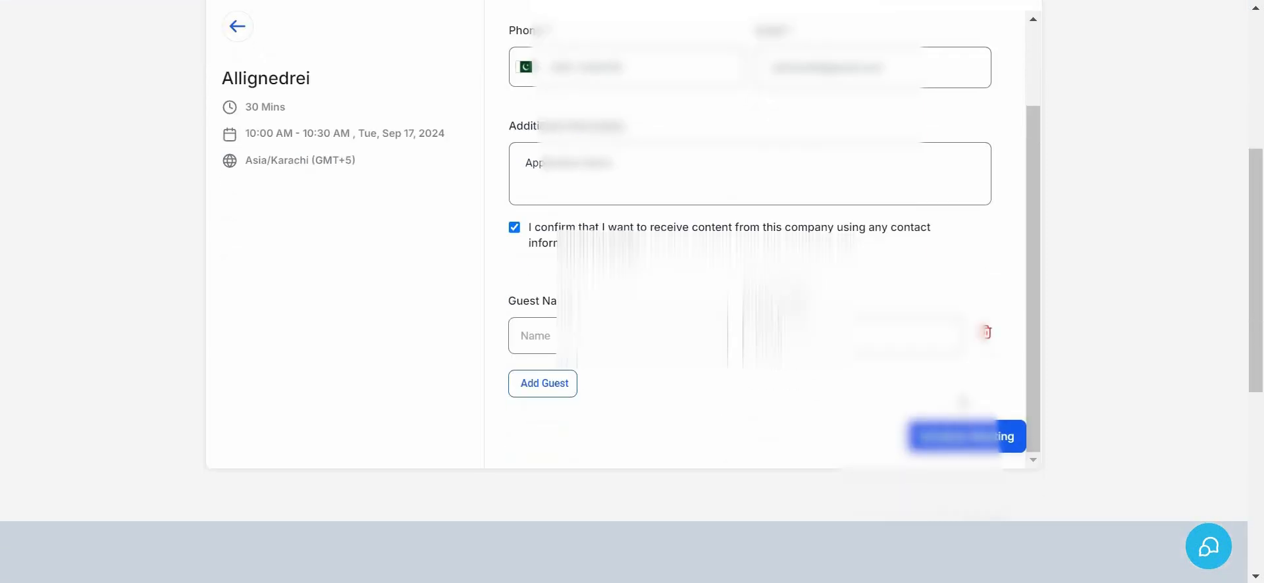
pyautogui.click(986, 333)
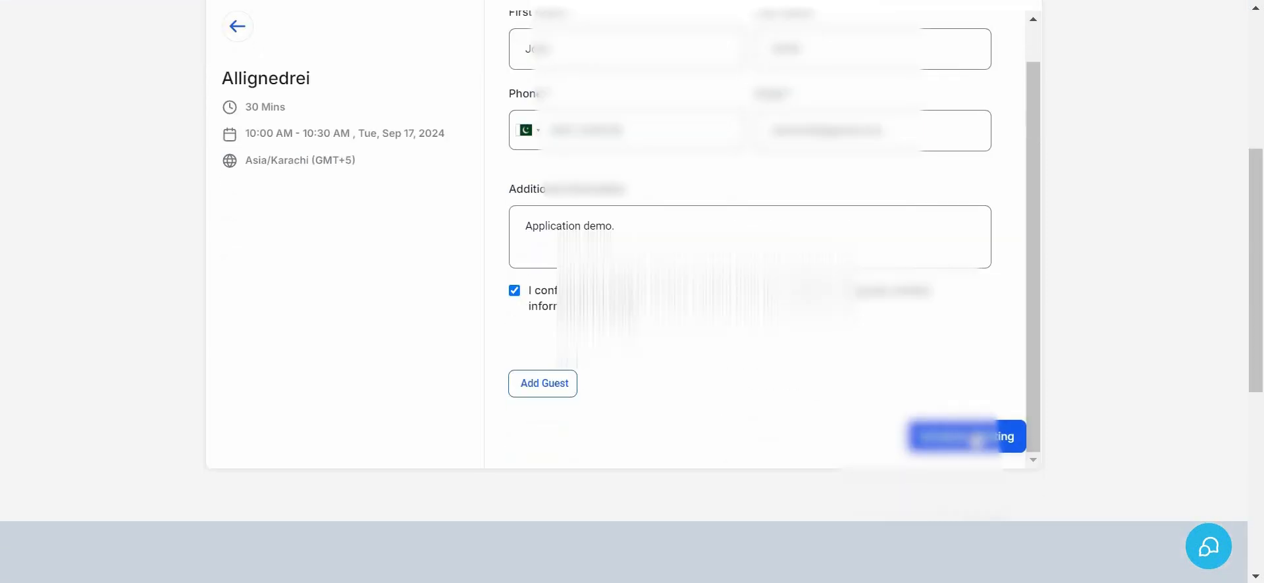
# Schedule the meeting and review the details on its confirmation page.
pyautogui.click(976, 438)
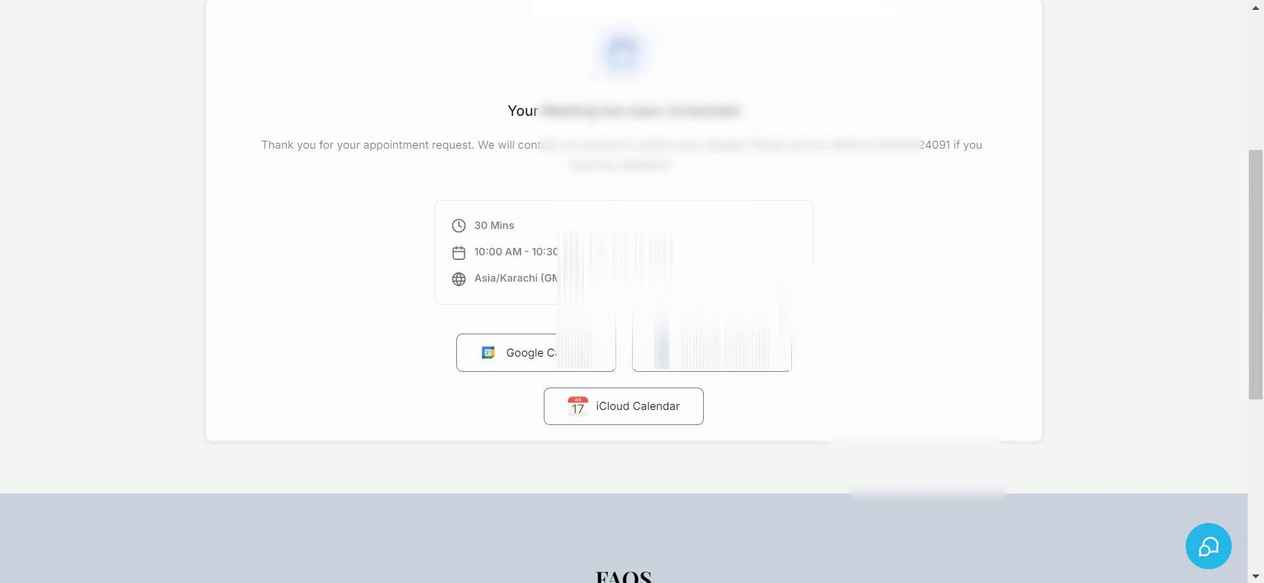
pyautogui.scroll(1, 779, 303)
pyautogui.scroll(1, 779, 302)
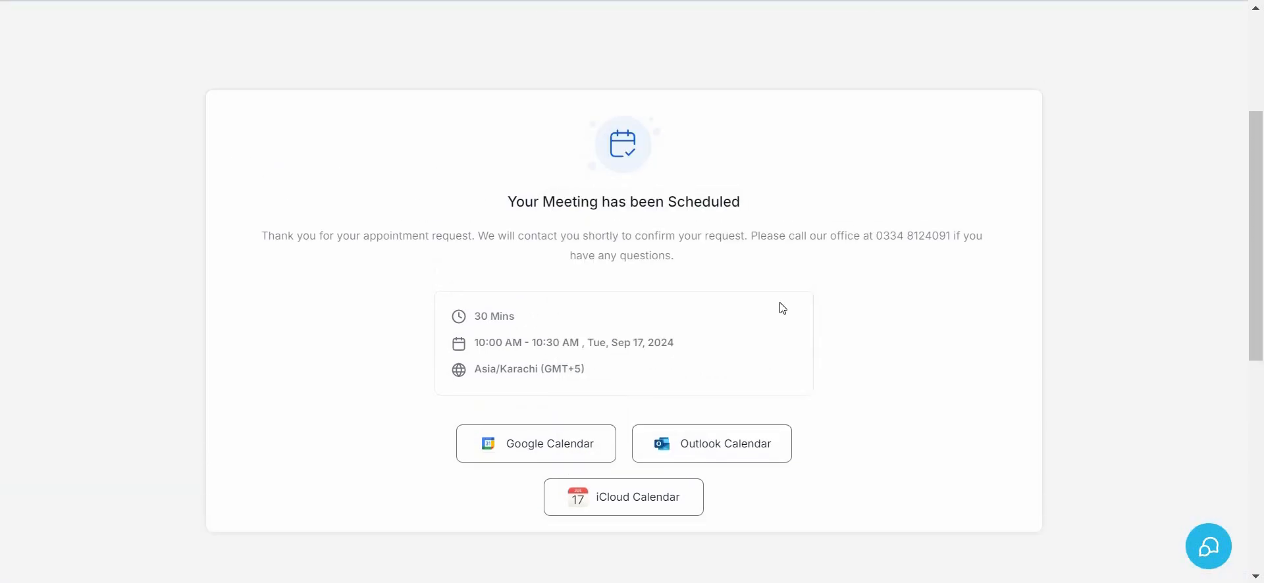
pyautogui.scroll(-1, 779, 302)
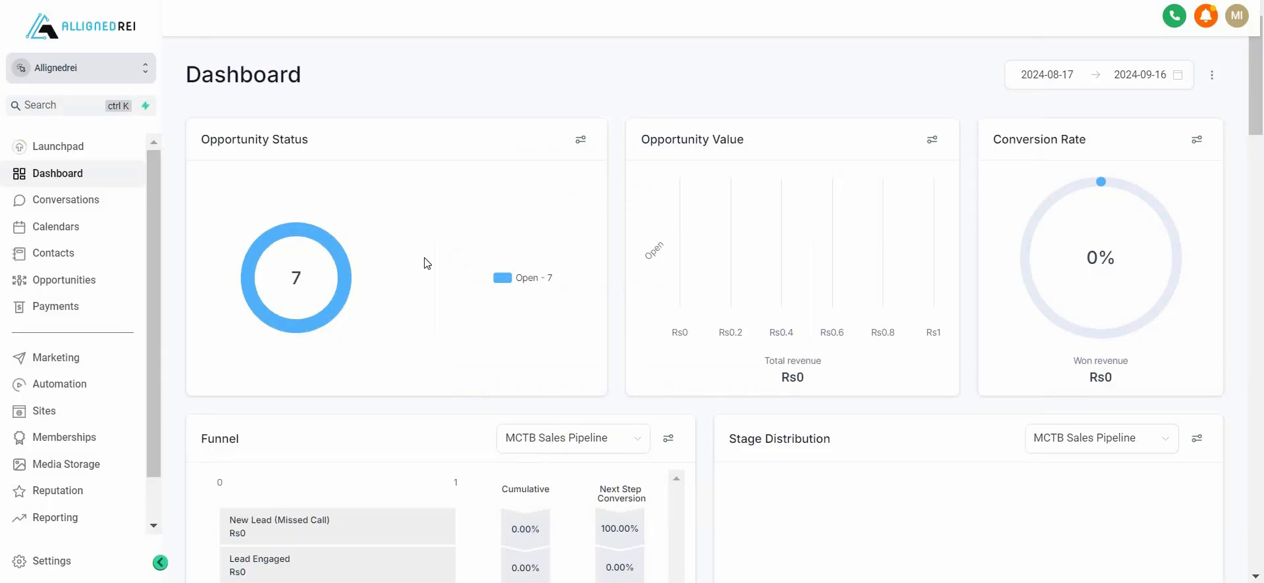
# Switch to the AllignedREI dashboard and check its notifications for the new booking.
pyautogui.click(1207, 21)
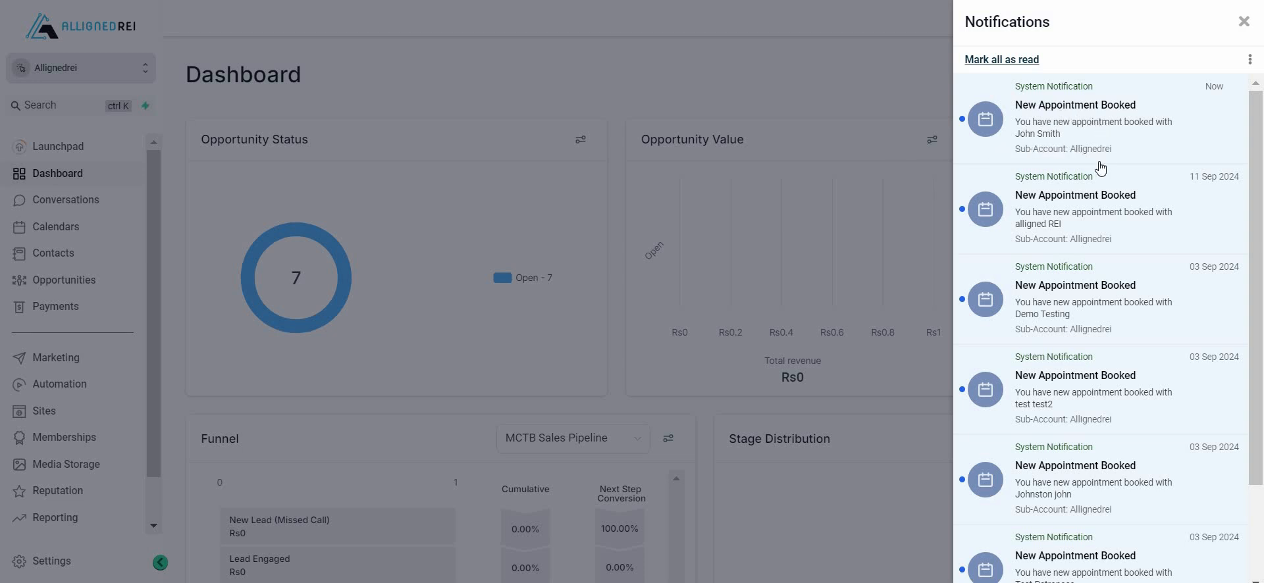
pyautogui.click(847, 46)
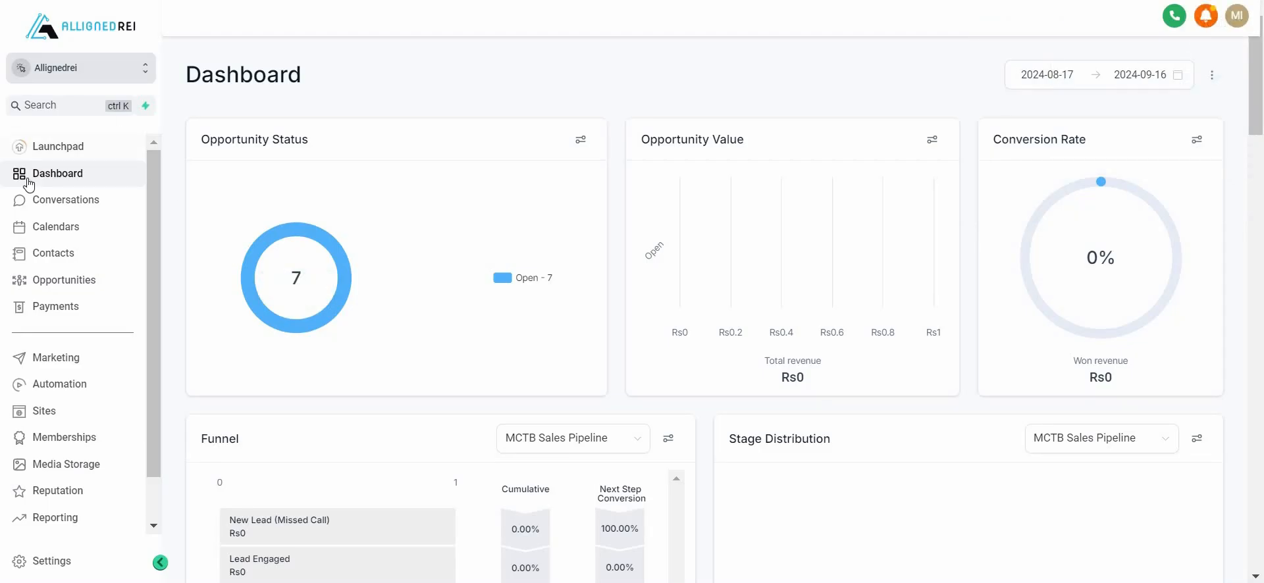
# Open the list of booked appointments in the calendar area.
pyautogui.click(42, 232)
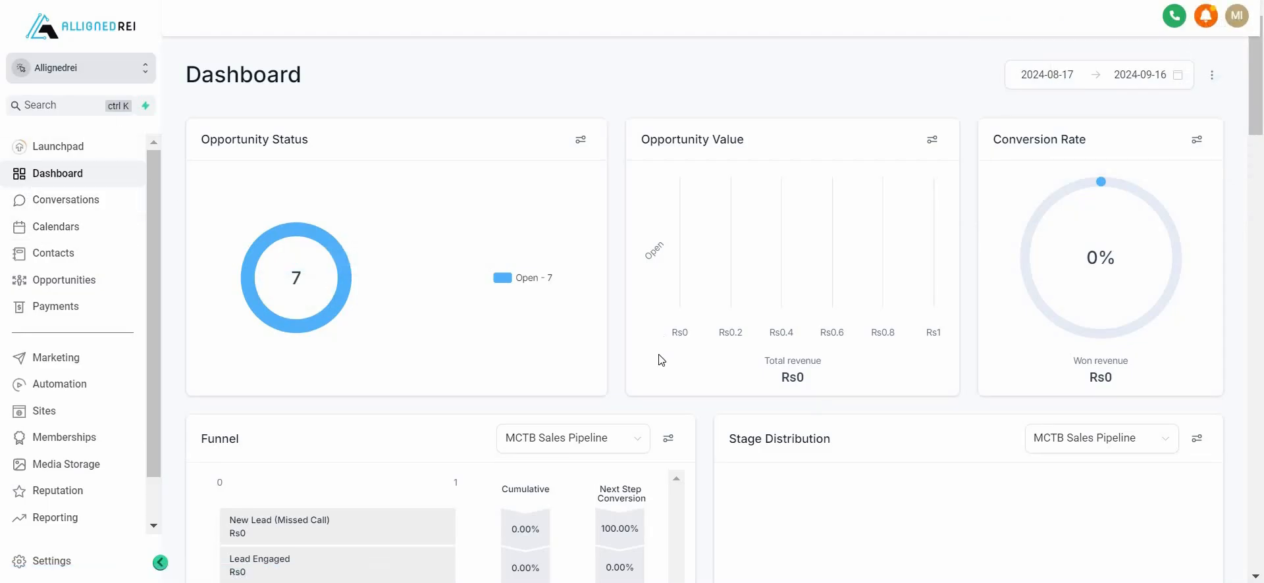
pyautogui.scroll(-1, 659, 359)
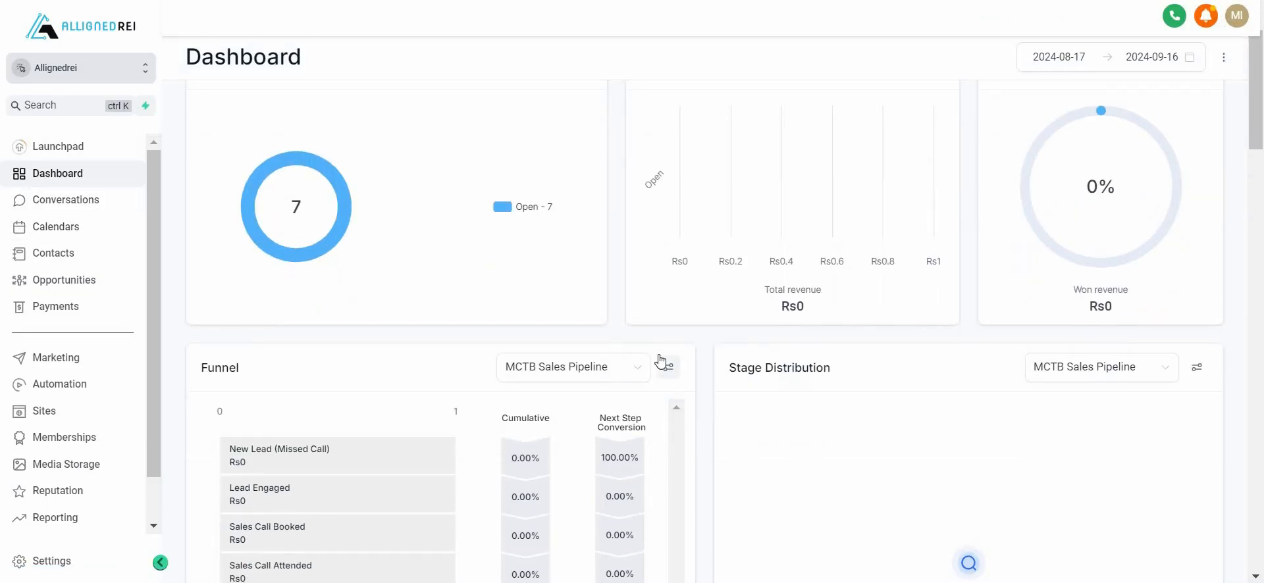
pyautogui.click(58, 232)
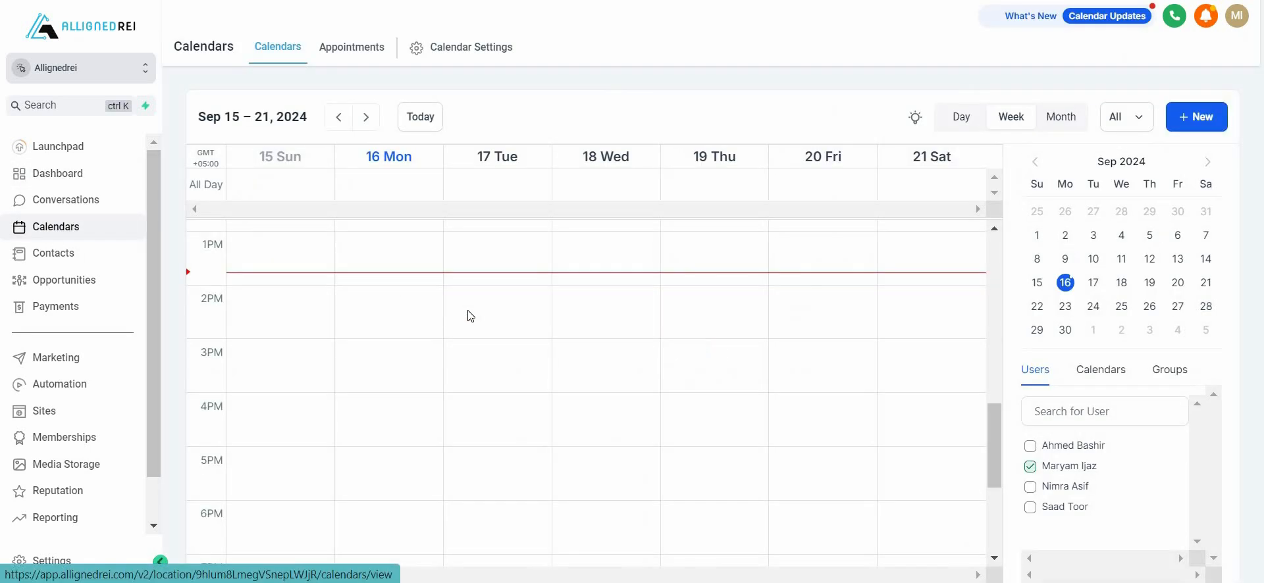
pyautogui.click(349, 53)
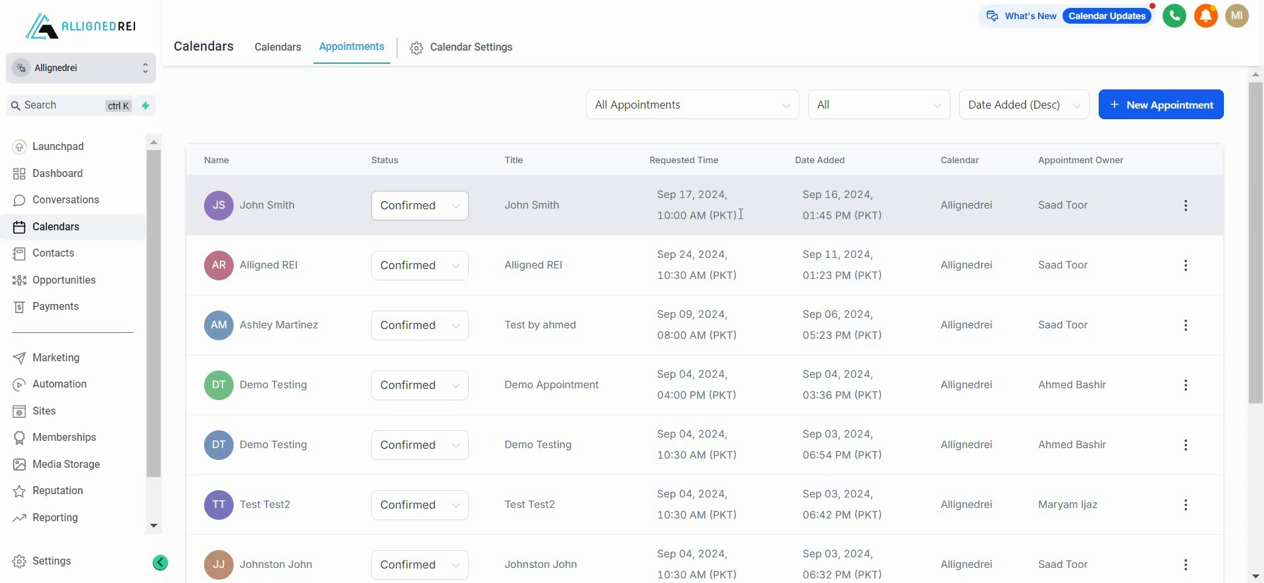
# Examine the status choices of the newest appointment and the options of the All Appointments filter.
pyautogui.click(453, 215)
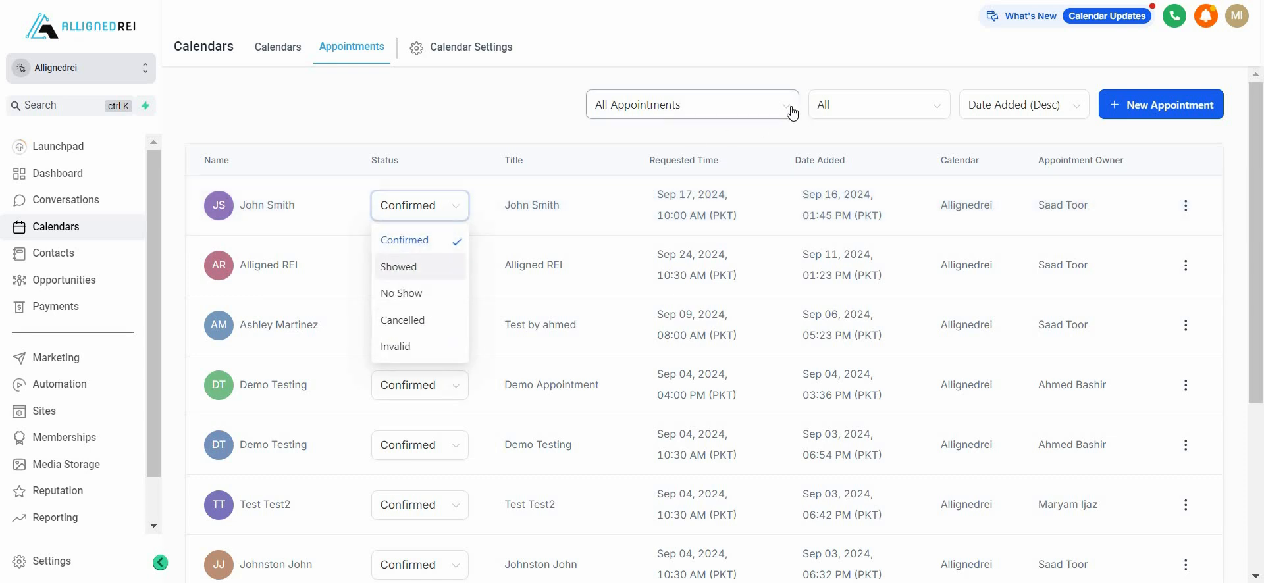
pyautogui.click(714, 117)
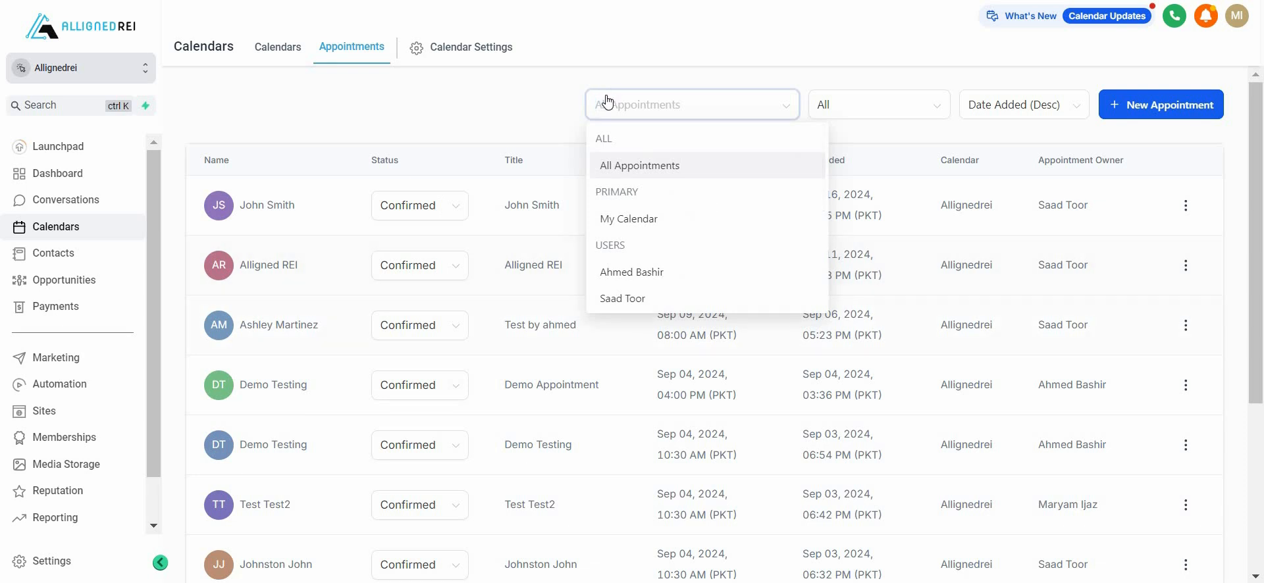
pyautogui.click(484, 118)
# Look through the appointments list and open the form for booking a new appointment.
pyautogui.scroll(-2, 757, 440)
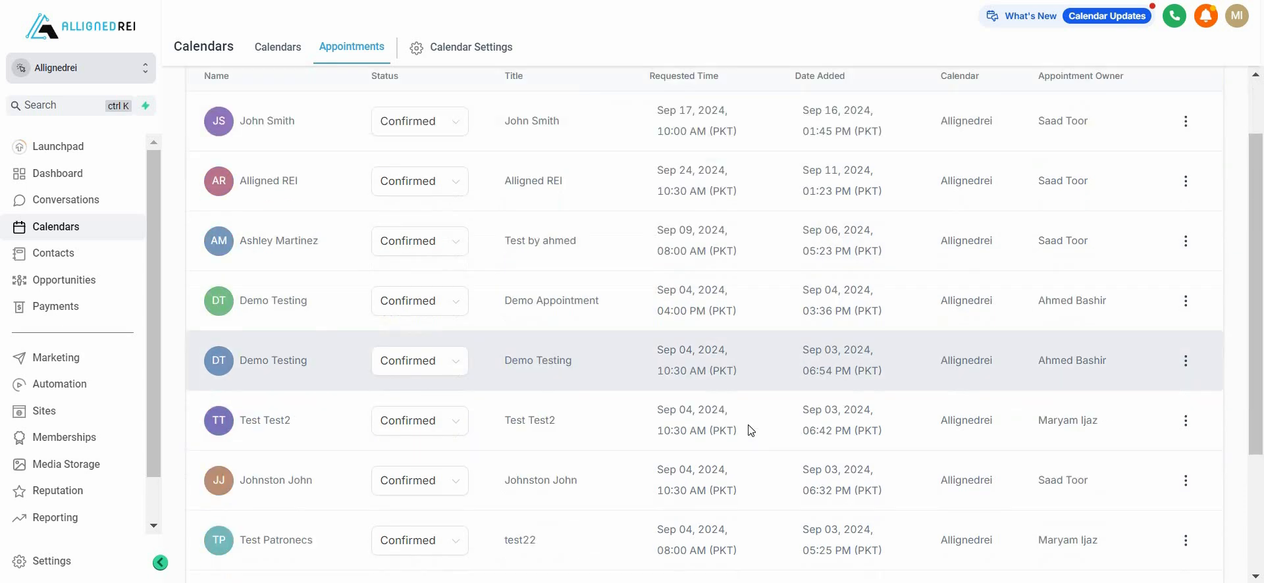
pyautogui.scroll(2, 691, 296)
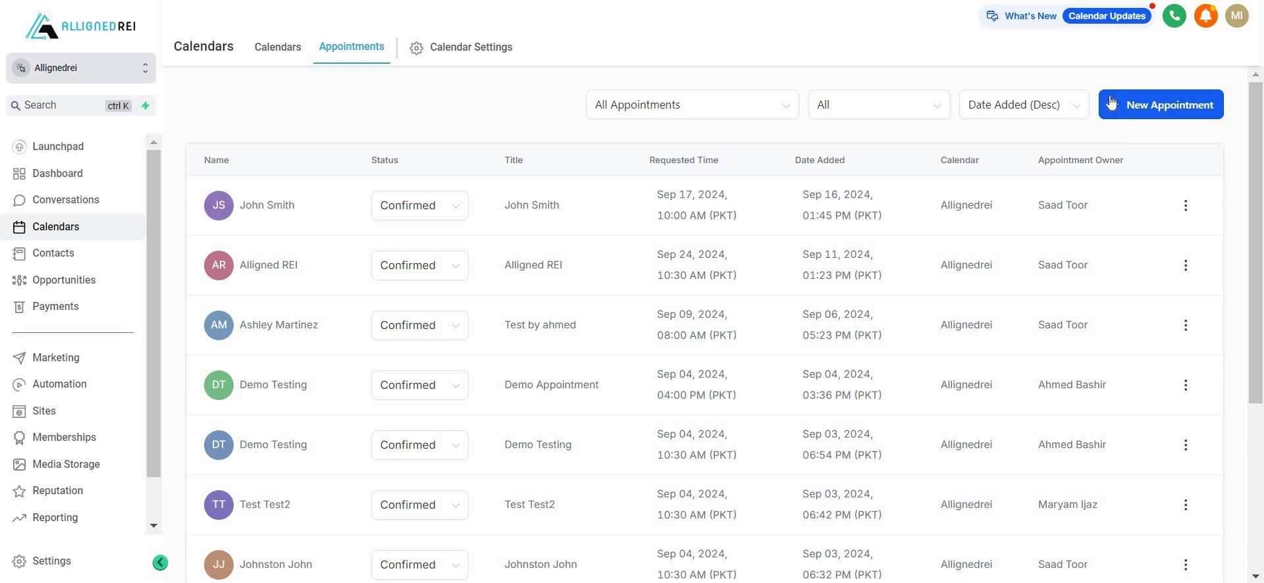
pyautogui.click(1154, 117)
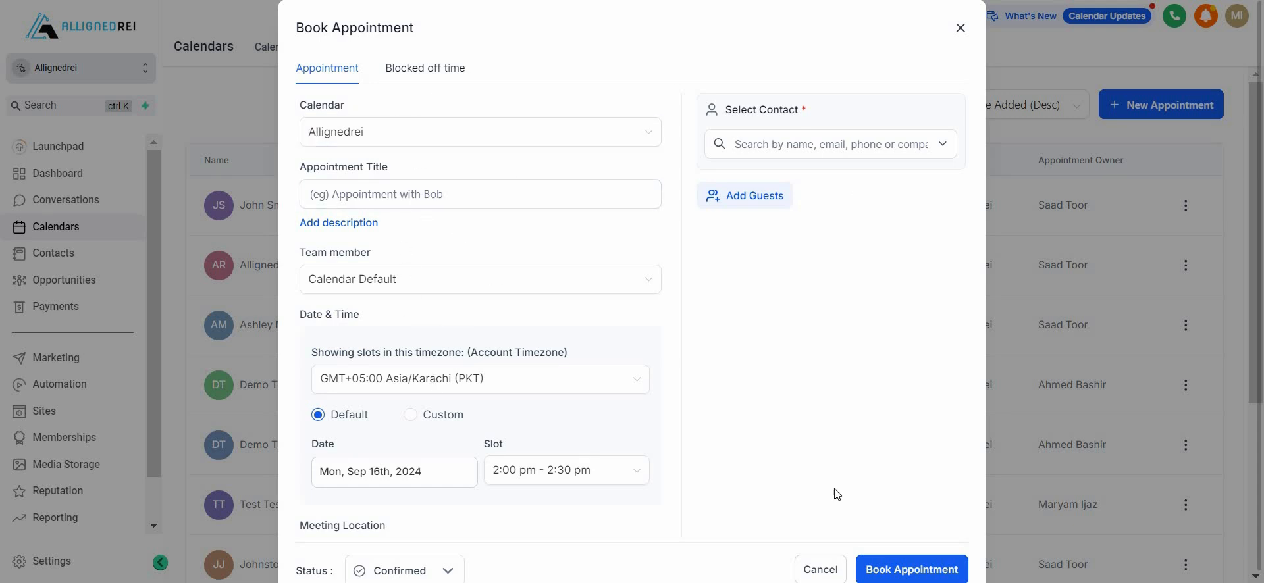
# Close the booking form without saving, then open the newest contact's record in Contacts and review its details.
pyautogui.click(960, 30)
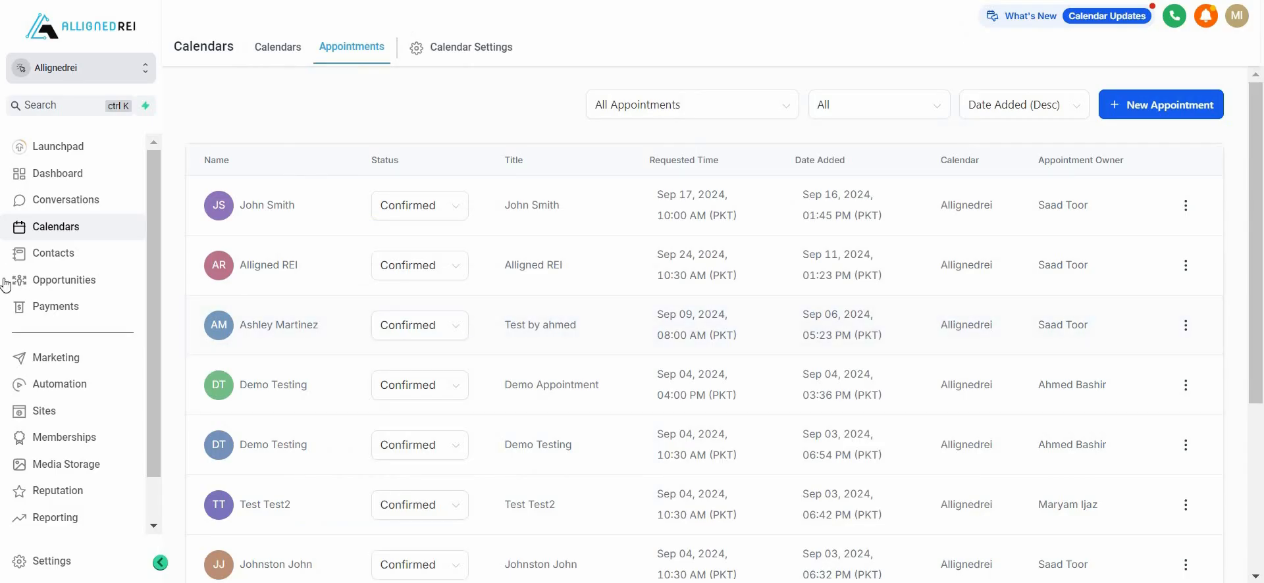
pyautogui.click(43, 256)
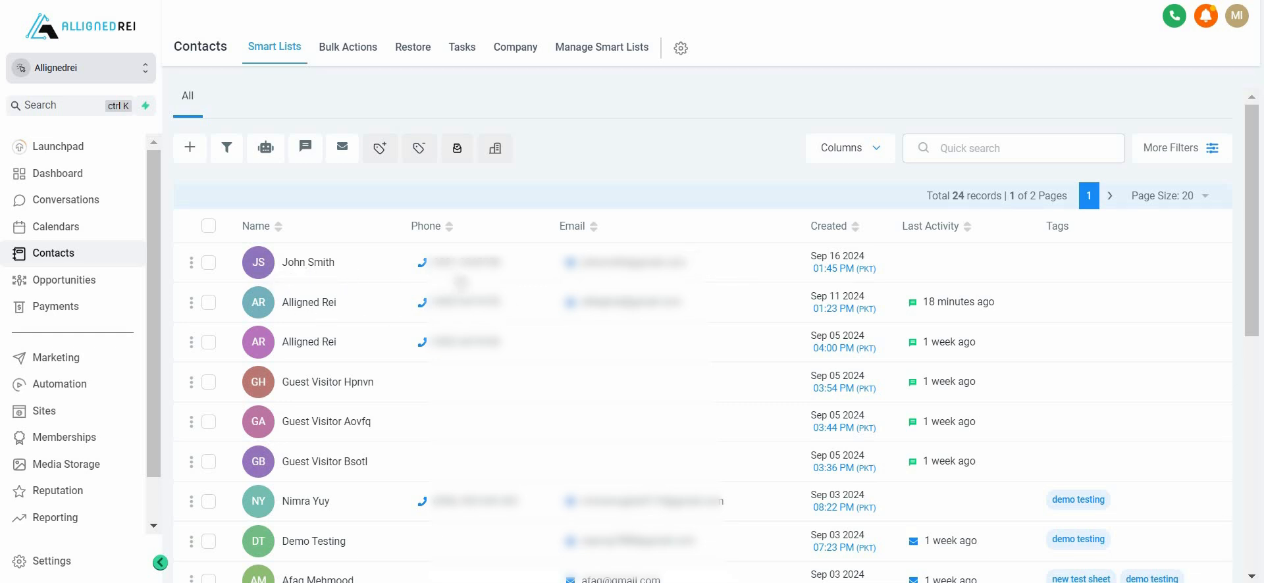
pyautogui.click(320, 265)
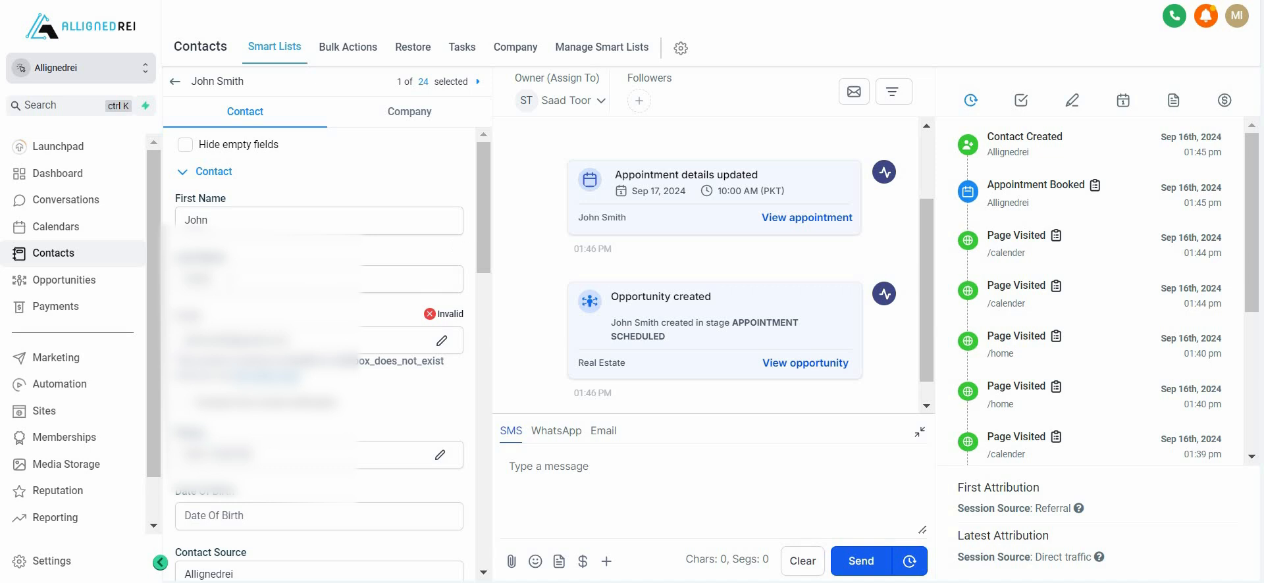
pyautogui.scroll(-1, 212, 196)
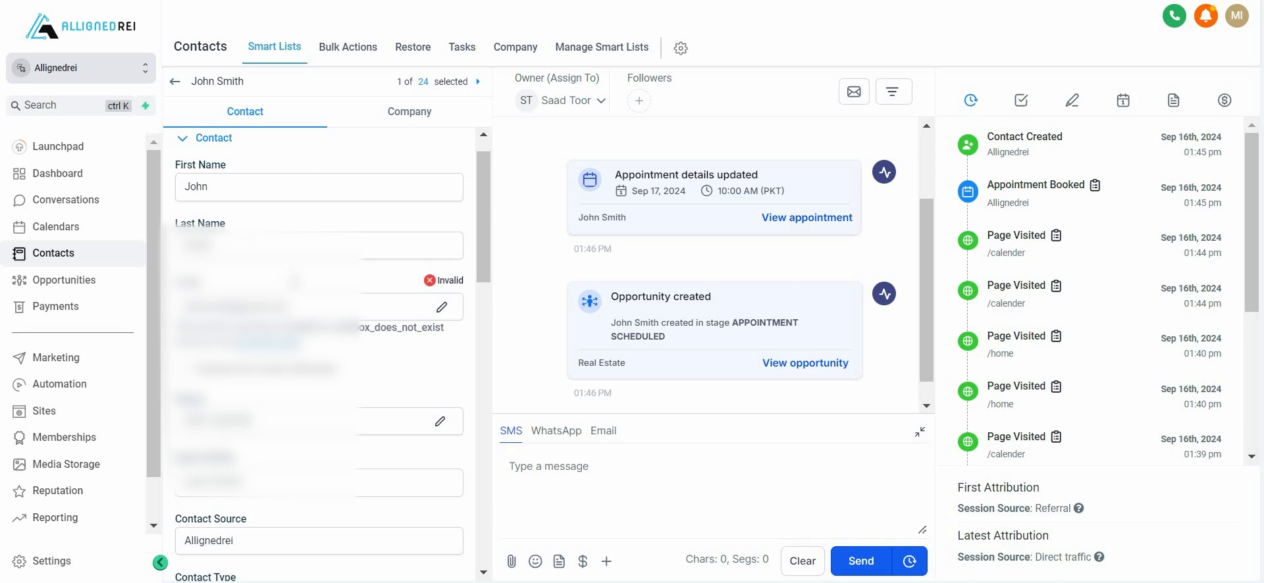
pyautogui.scroll(-2, 445, 353)
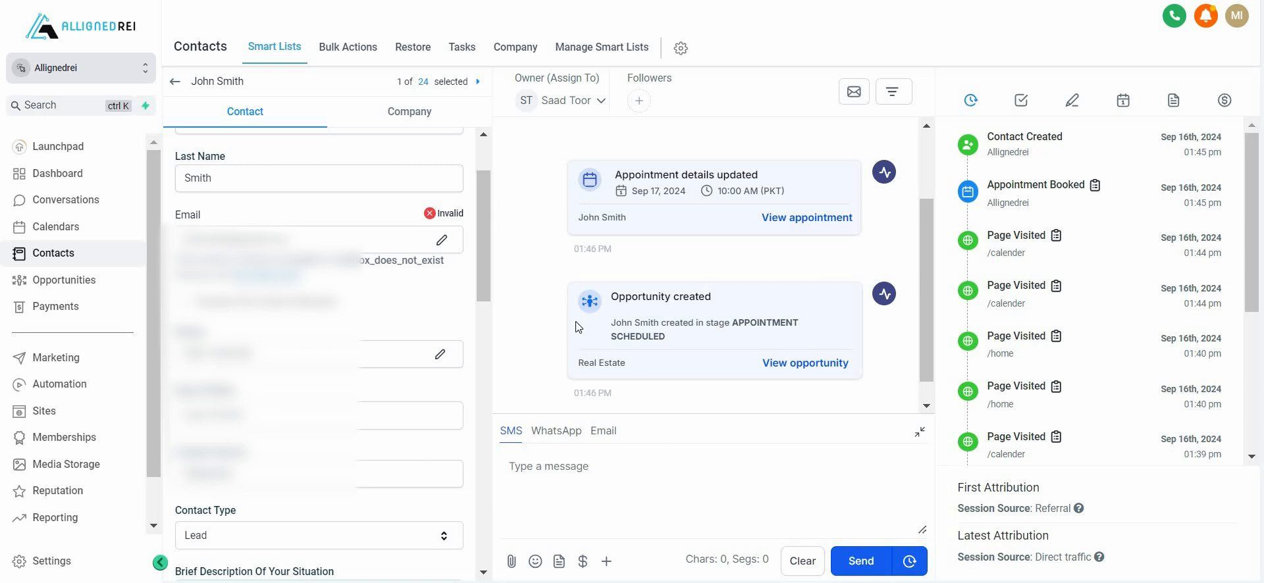
# Check the opportunities board, then return to the newest contact's record and review its appointment and opportunity activity.
pyautogui.click(69, 292)
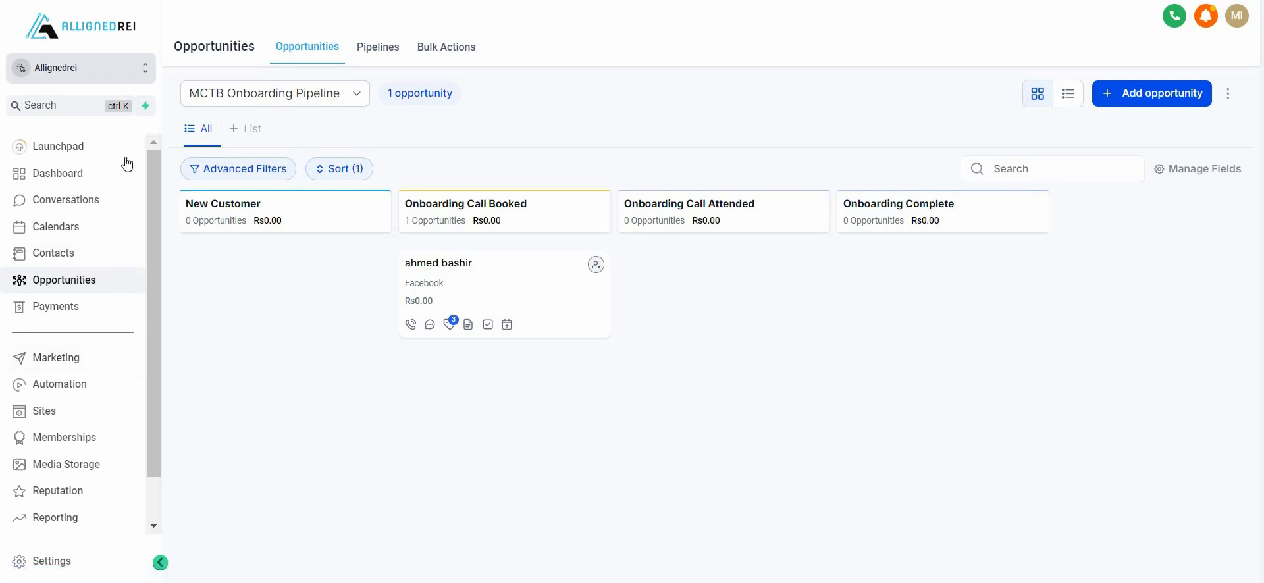
pyautogui.click(56, 263)
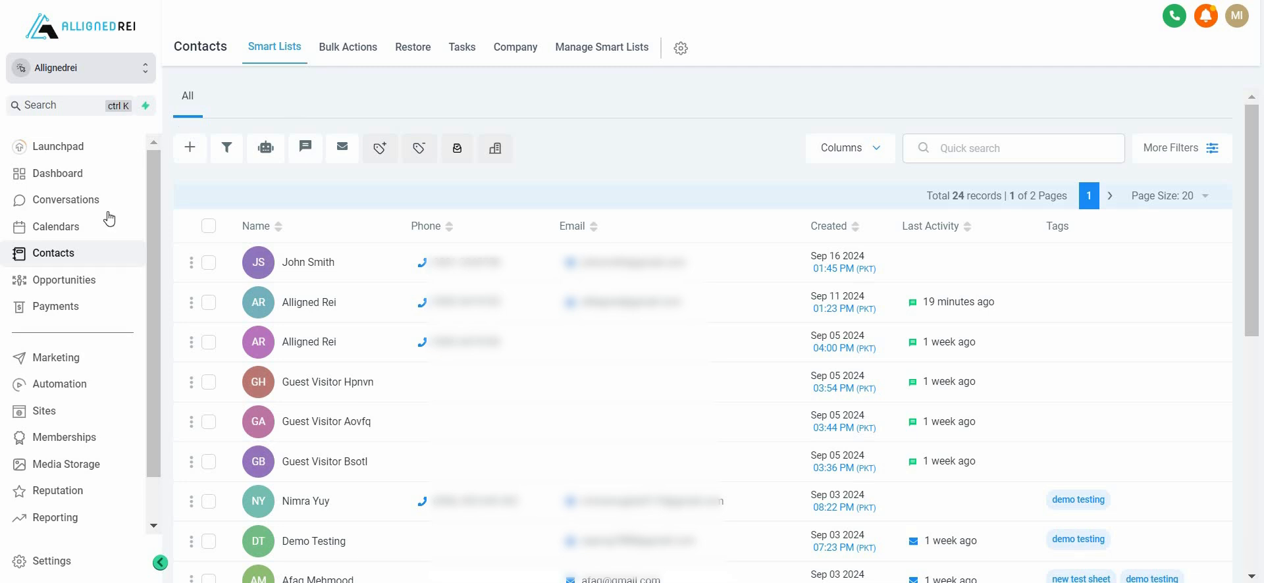
pyautogui.click(301, 260)
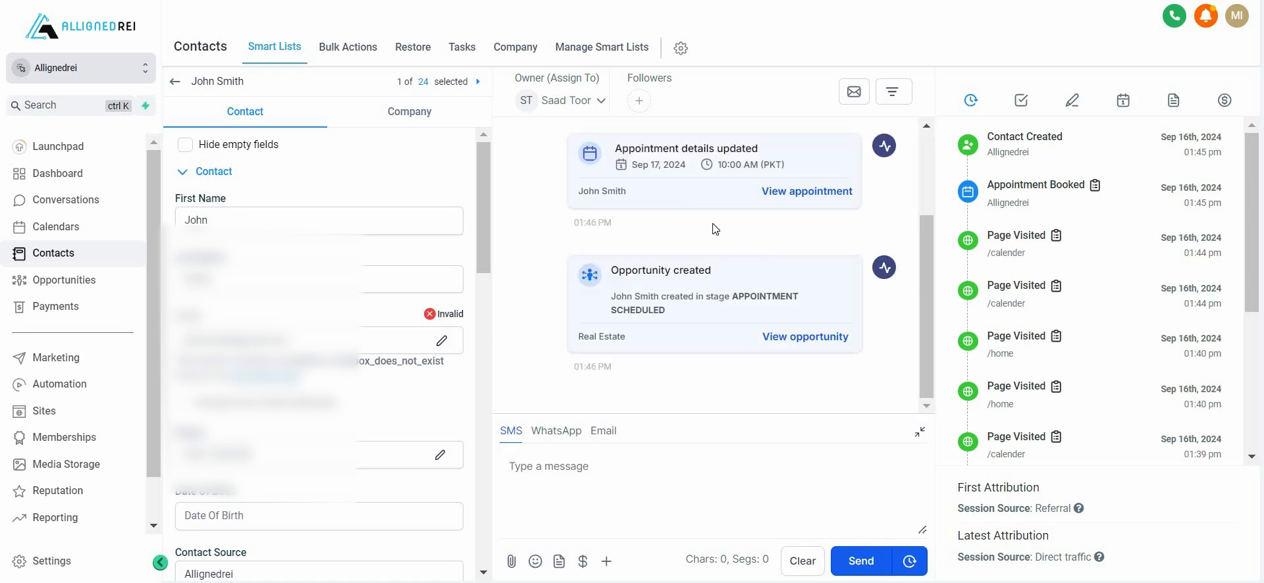
pyautogui.scroll(1, 713, 223)
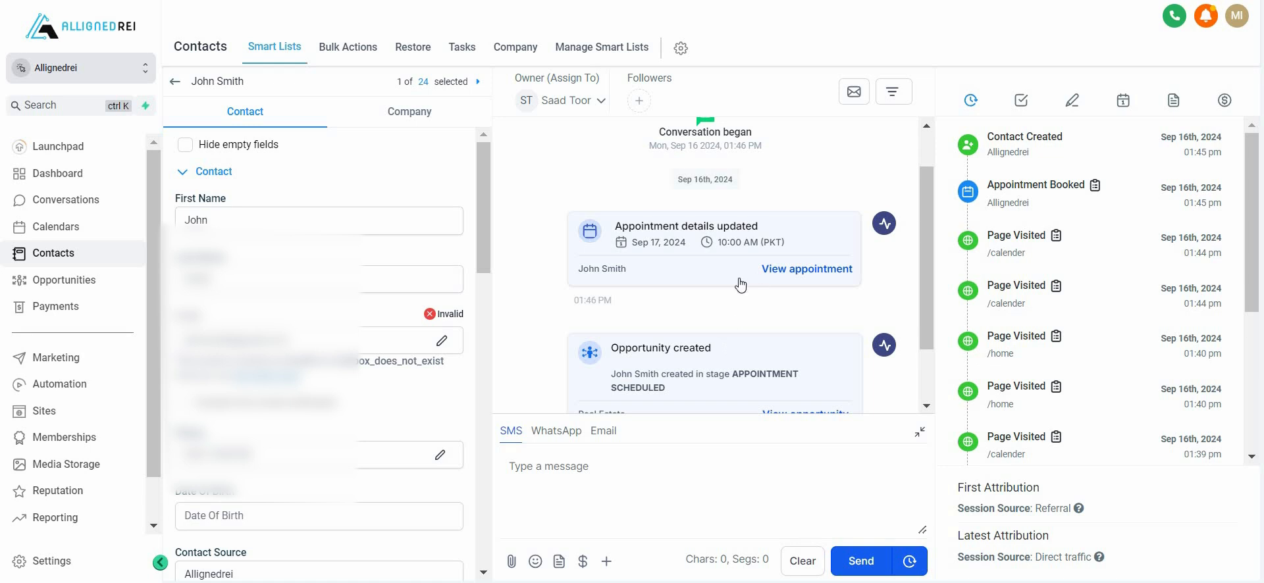
pyautogui.scroll(-1, 714, 274)
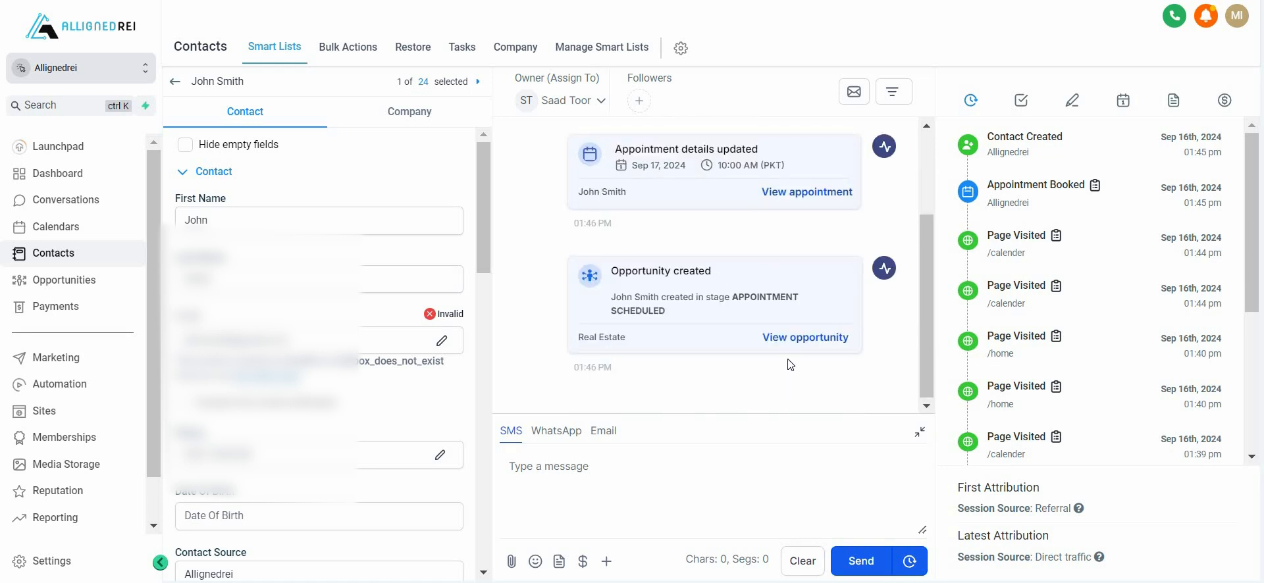
# View the contact's linked opportunity, examine its details and stage choices, and close it without updating.
pyautogui.click(806, 338)
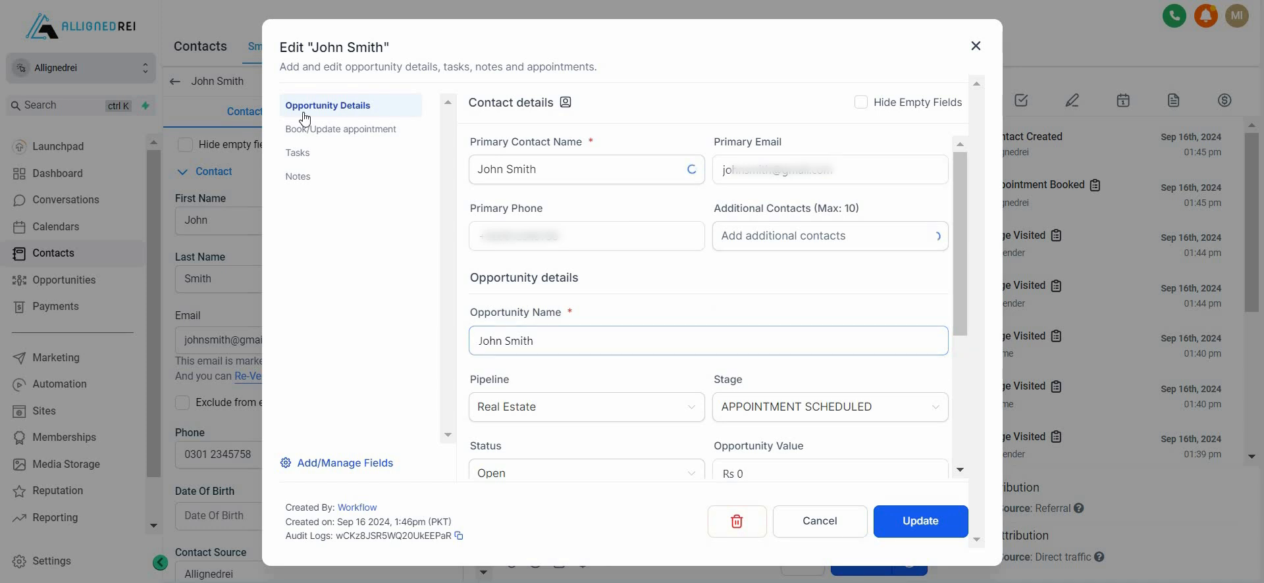
pyautogui.scroll(-2, 733, 267)
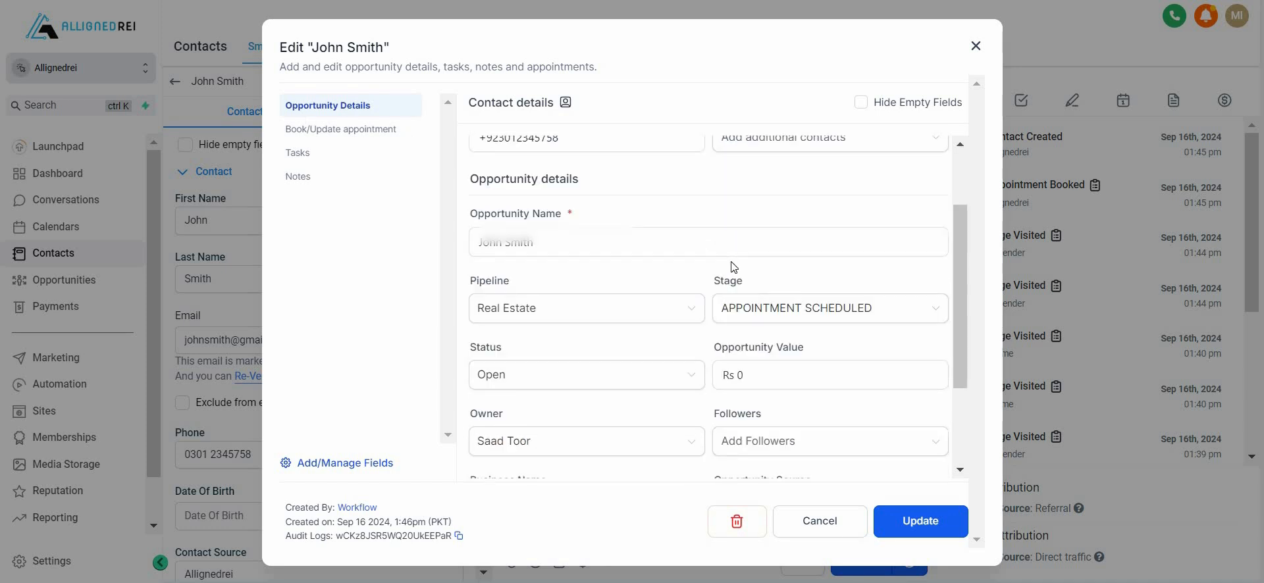
pyautogui.scroll(-2, 734, 267)
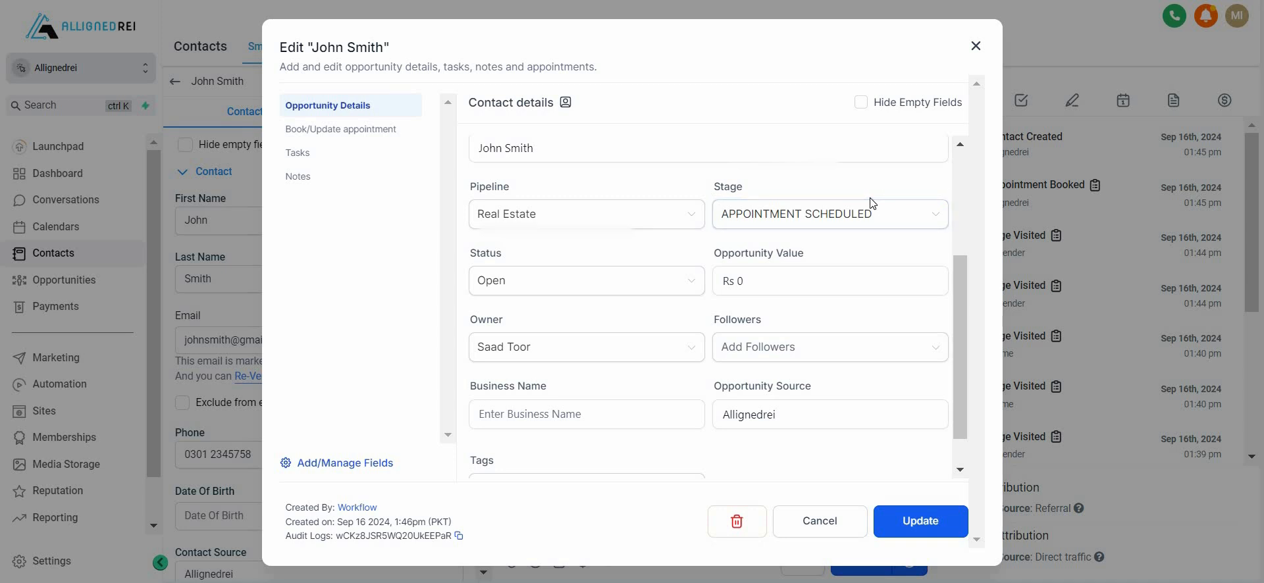
pyautogui.scroll(-1, 869, 202)
pyautogui.click(920, 173)
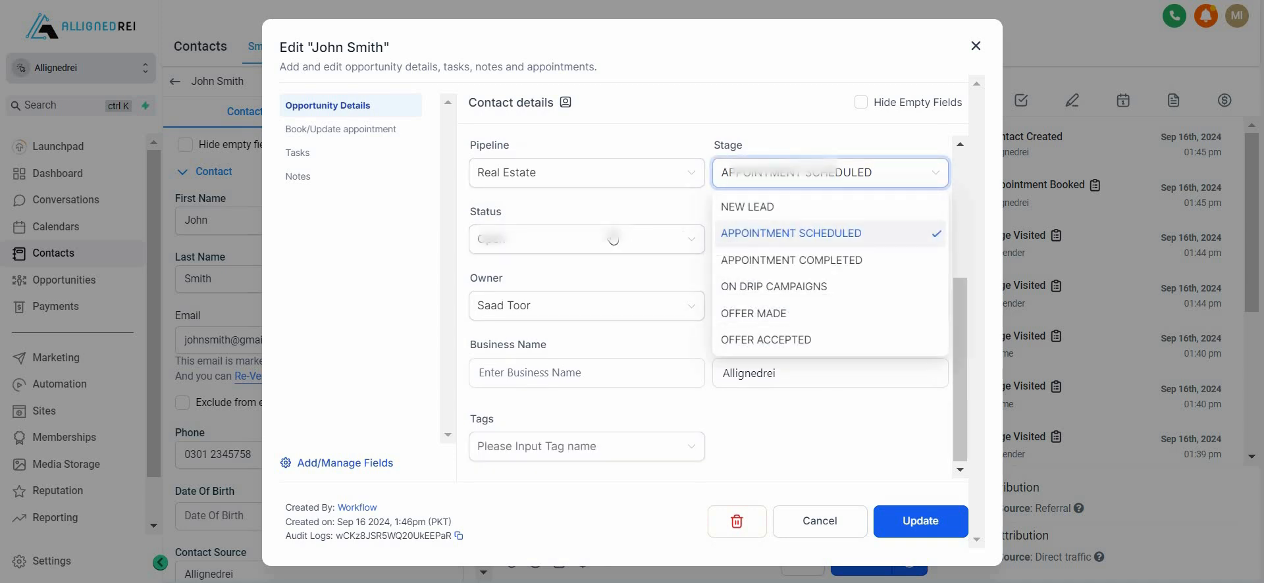
pyautogui.scroll(5, 702, 335)
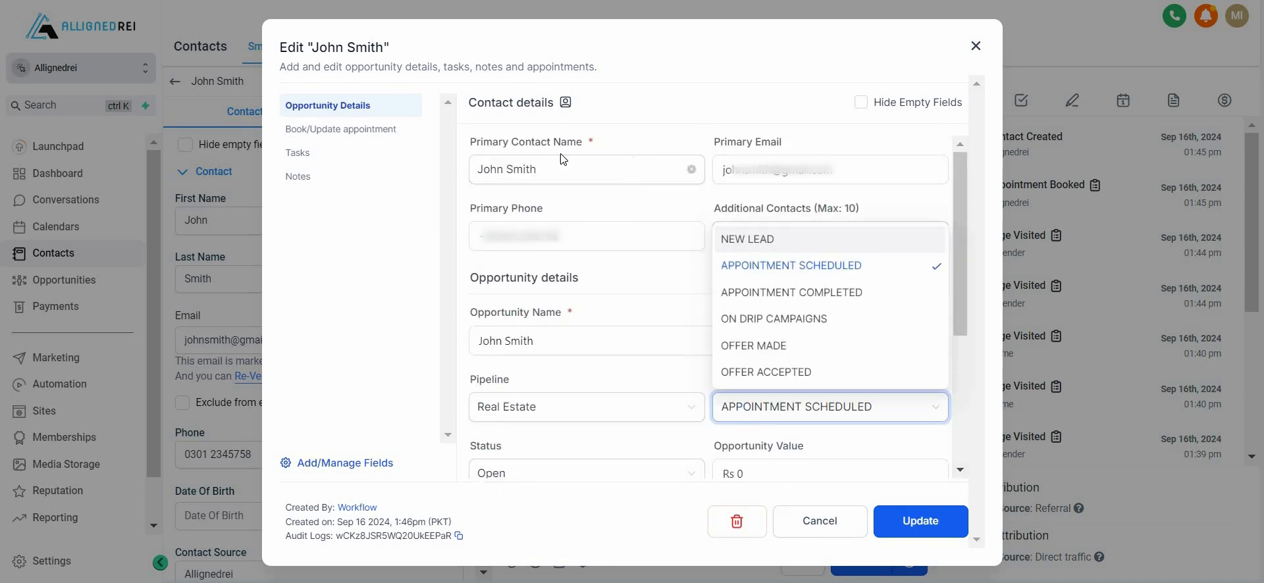
pyautogui.click(699, 116)
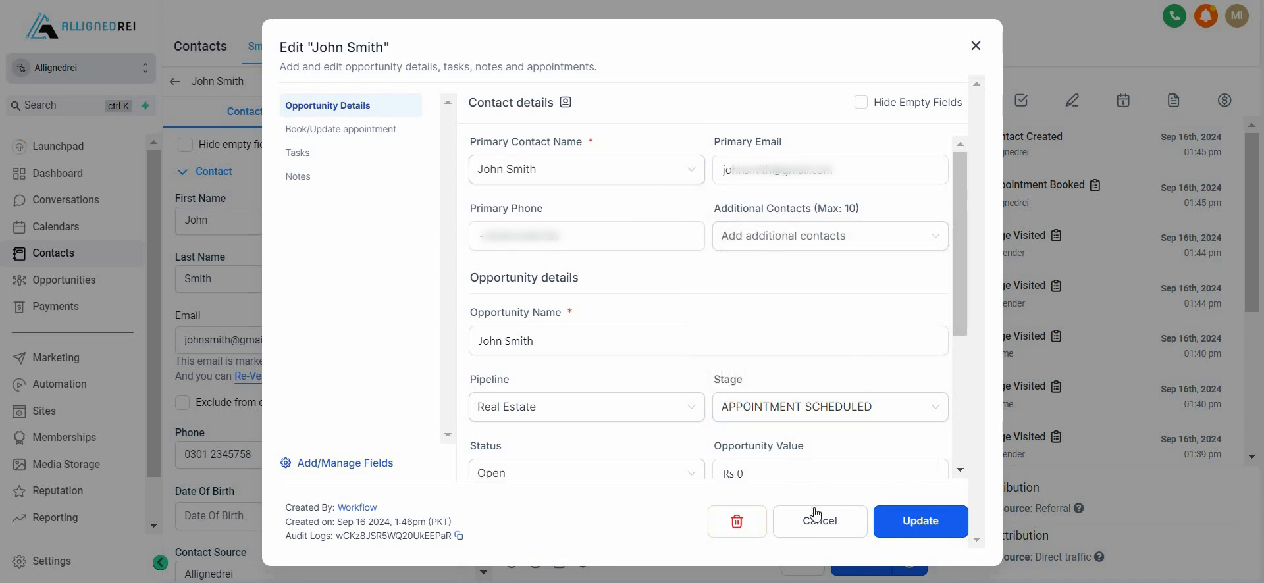
pyautogui.click(815, 529)
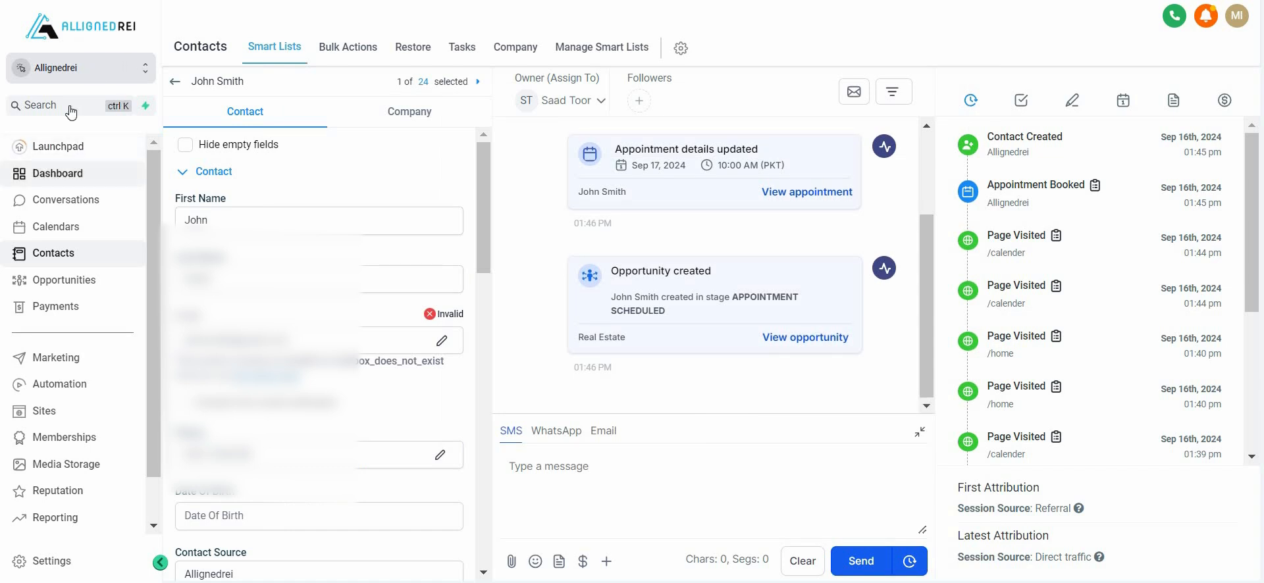
# Return to the account's dashboard overview.
pyautogui.click(62, 172)
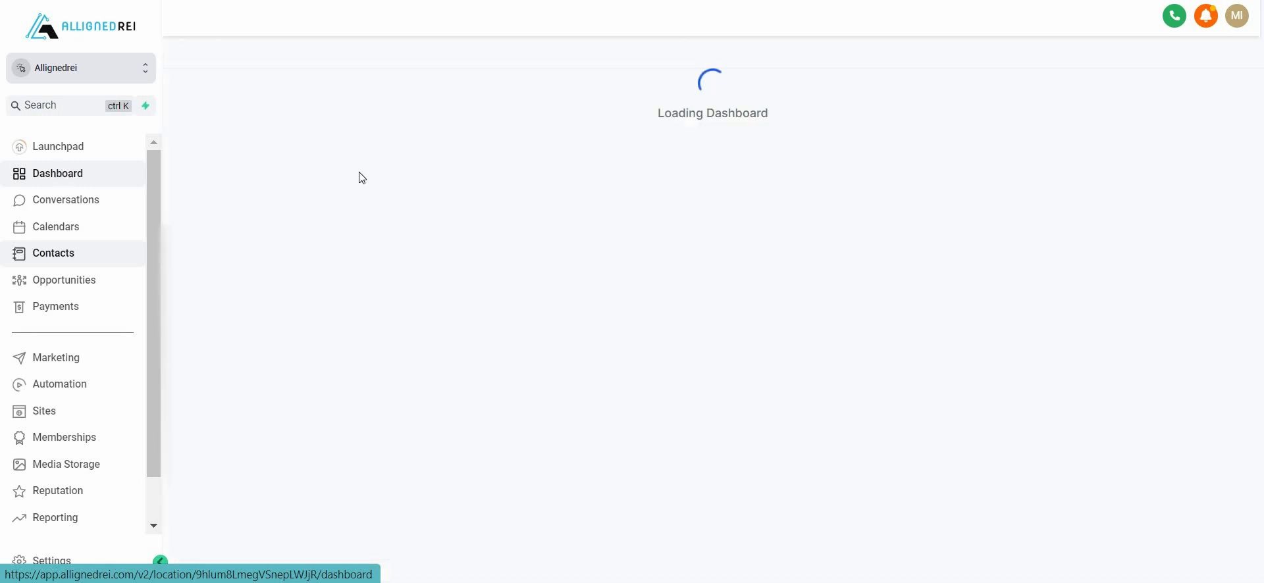